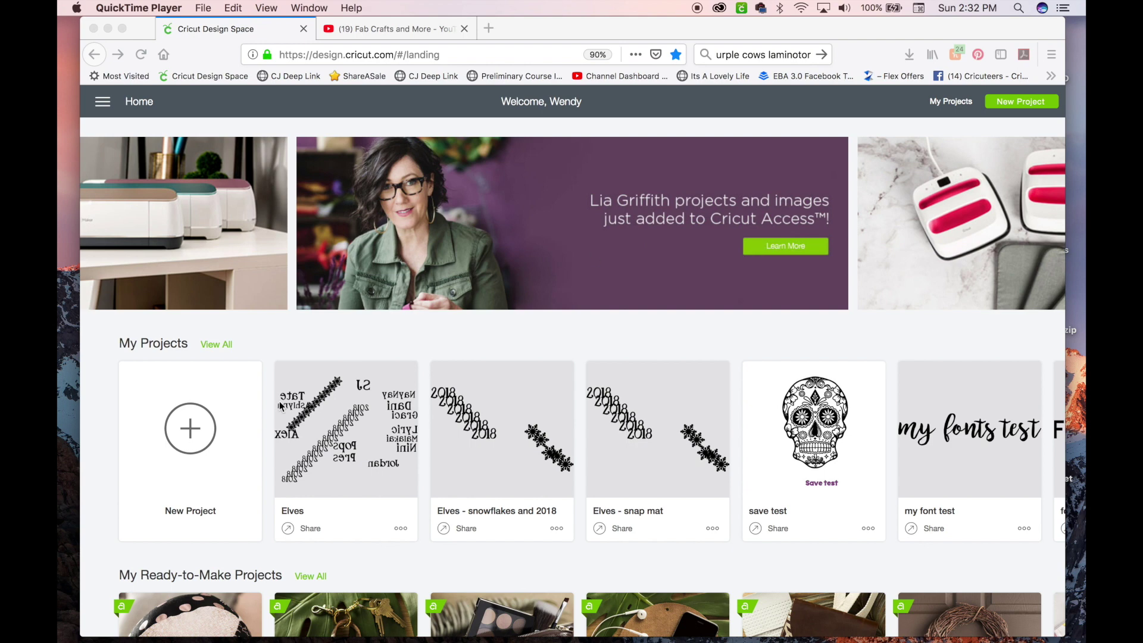
- Start a new blank project and open the library of ready-made projects
{"action": "left_click", "coordinate": [197, 433]}
{"action": "left_click", "coordinate": [197, 433]}
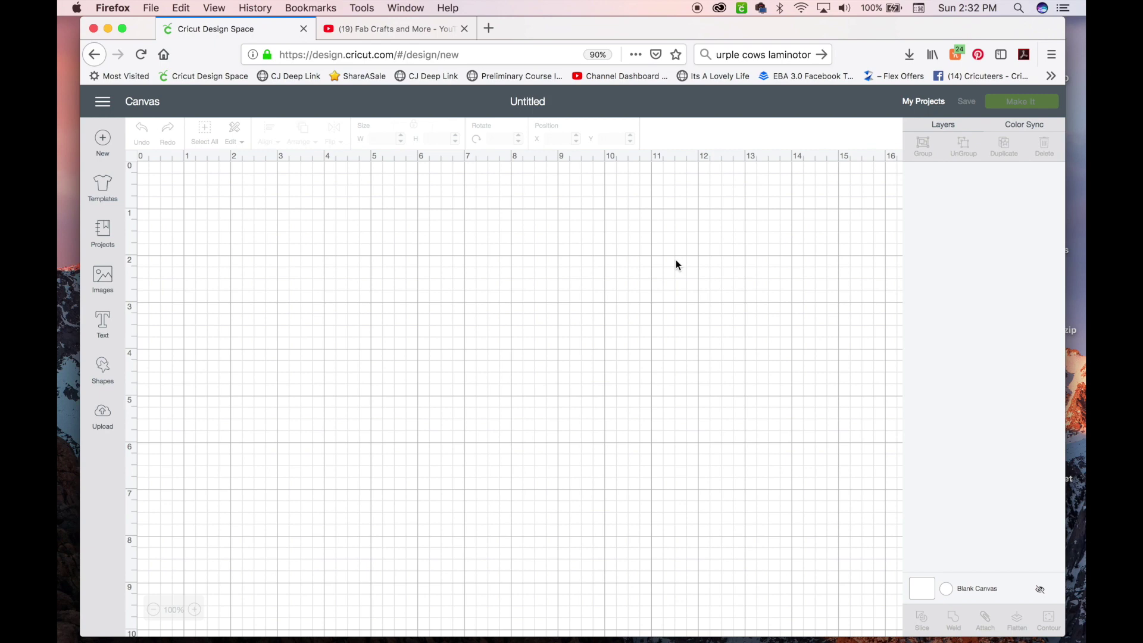
{"action": "left_click", "coordinate": [104, 231]}
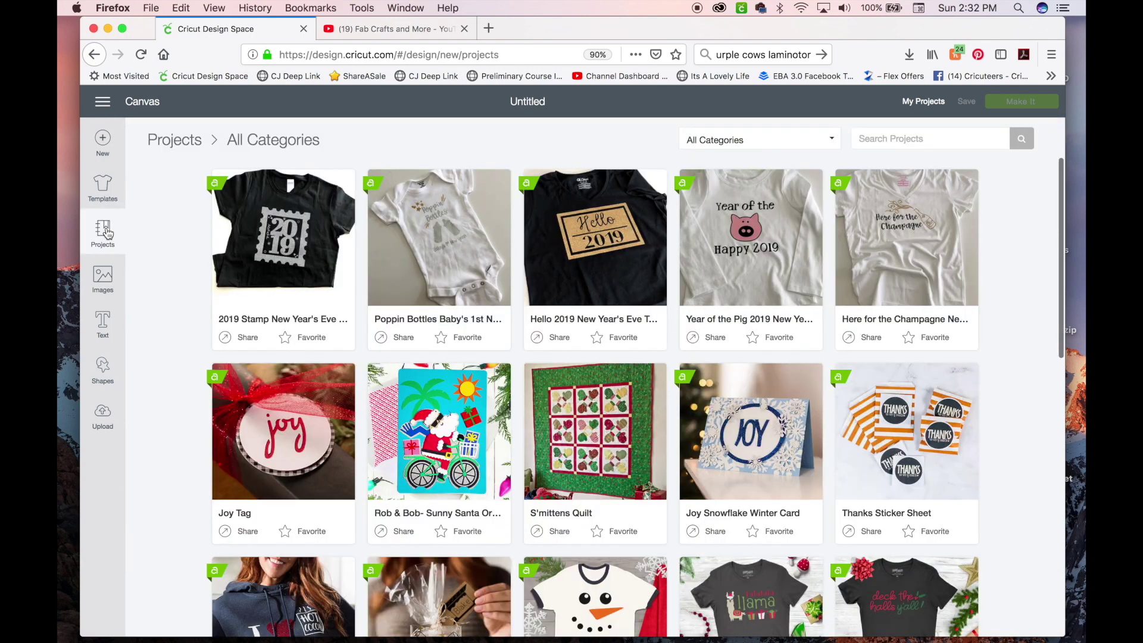
- Search the ready-made projects in all categories for "valentine"
{"action": "scroll", "coordinate": [387, 407], "scroll_direction": "down", "scroll_amount": 6}
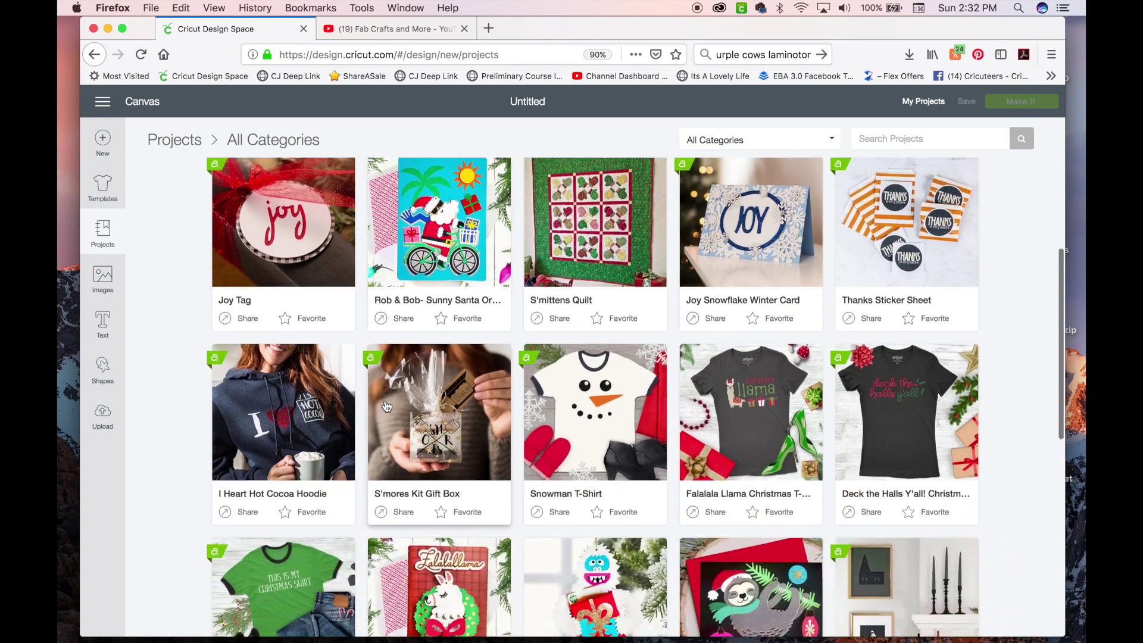
{"action": "scroll", "coordinate": [387, 406], "scroll_direction": "down", "scroll_amount": 6}
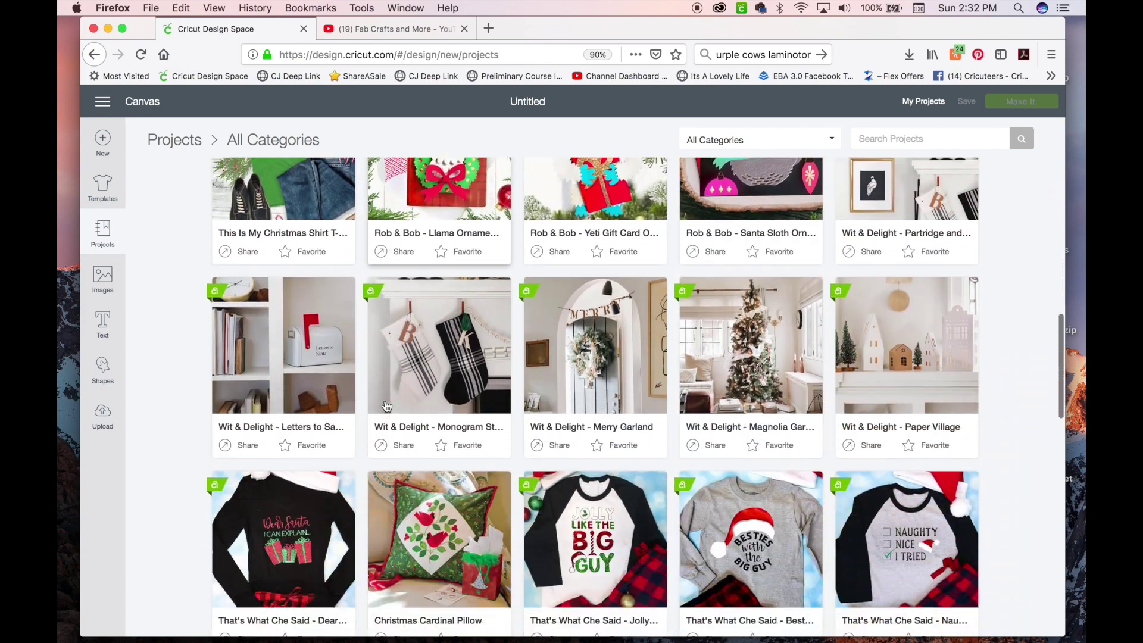
{"action": "scroll", "coordinate": [386, 406], "scroll_direction": "up", "scroll_amount": 10}
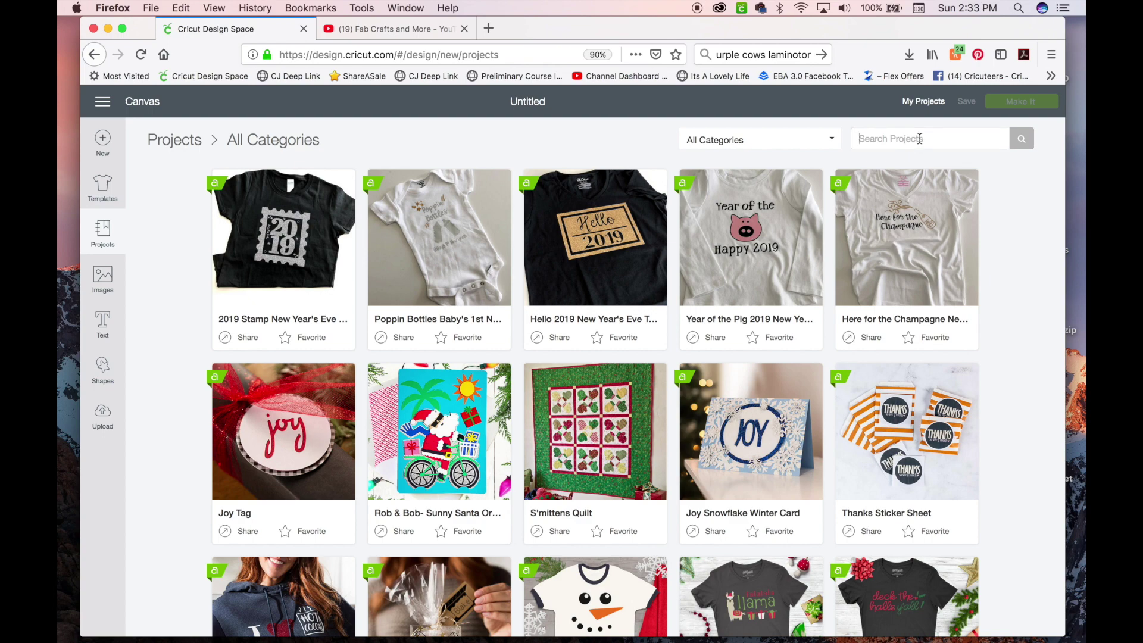
{"action": "type", "text": "valentine"}
{"action": "key", "text": "Return"}
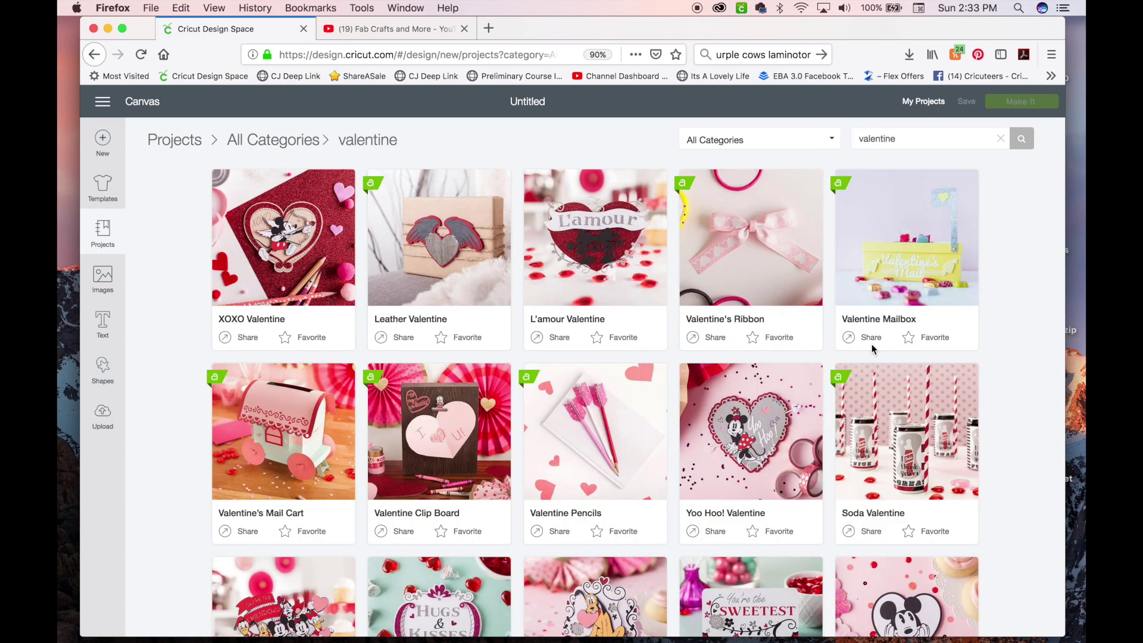
- Look through the whole list of valentine project results for a suitable card design
{"action": "scroll", "coordinate": [983, 386], "scroll_direction": "down", "scroll_amount": 2}
{"action": "scroll", "coordinate": [984, 384], "scroll_direction": "down", "scroll_amount": 10}
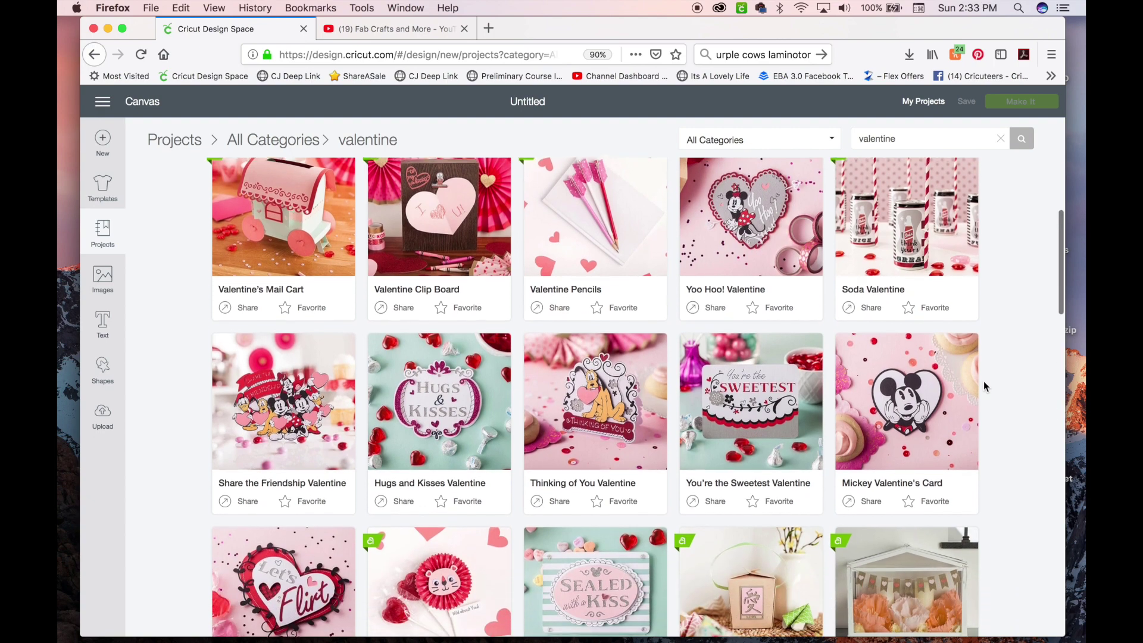
{"action": "scroll", "coordinate": [983, 381], "scroll_direction": "down", "scroll_amount": 8}
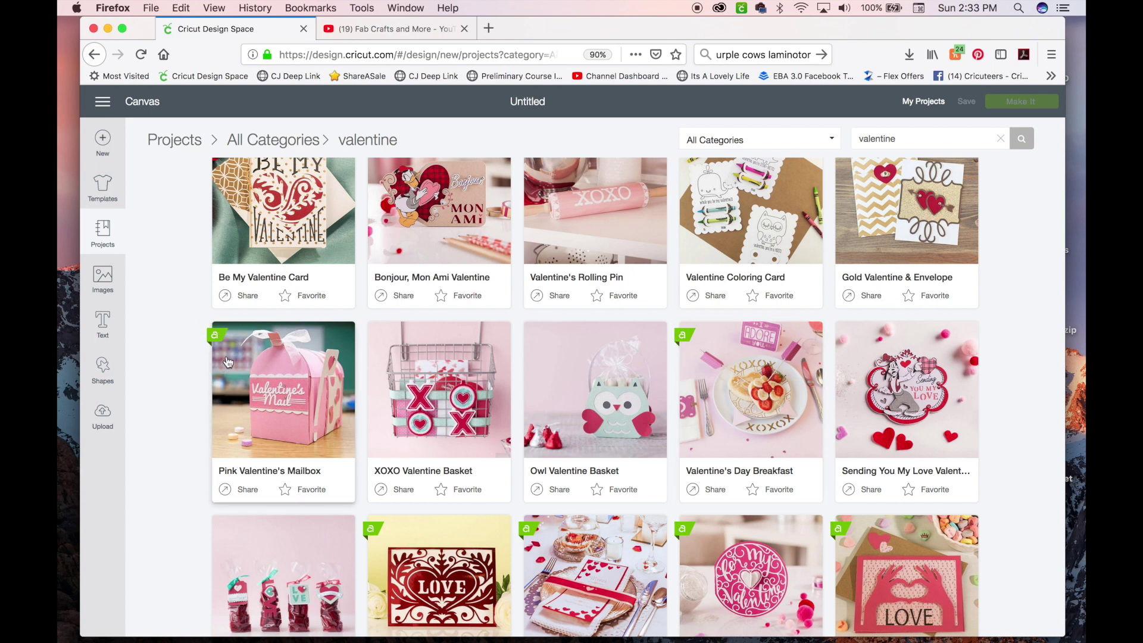
{"action": "scroll", "coordinate": [228, 362], "scroll_direction": "down", "scroll_amount": 5}
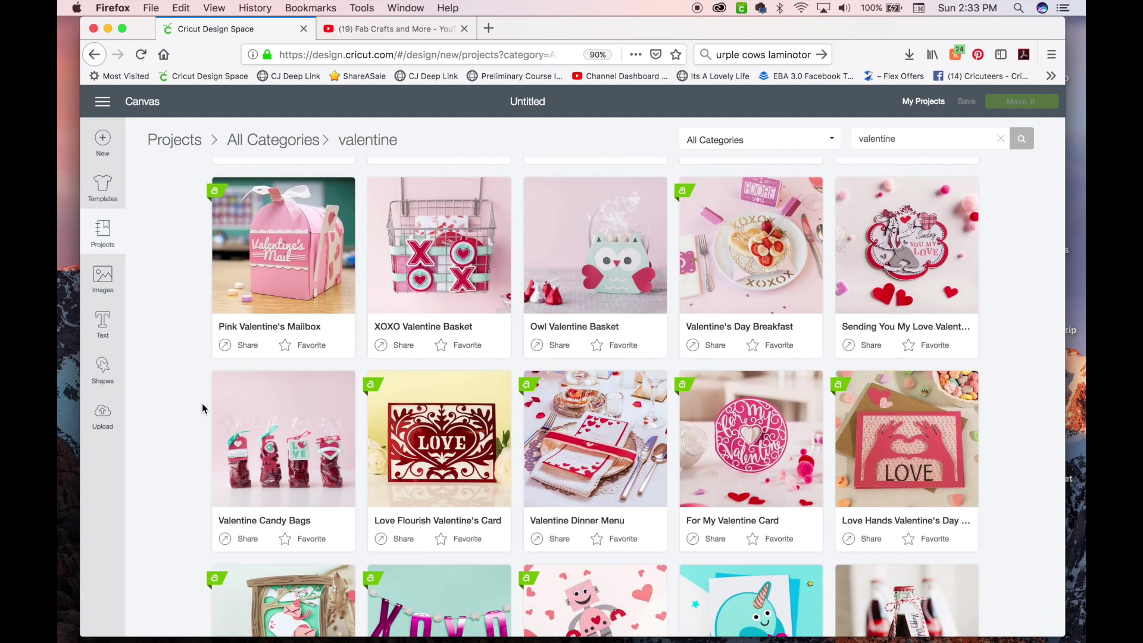
{"action": "scroll", "coordinate": [203, 408], "scroll_direction": "down", "scroll_amount": 7}
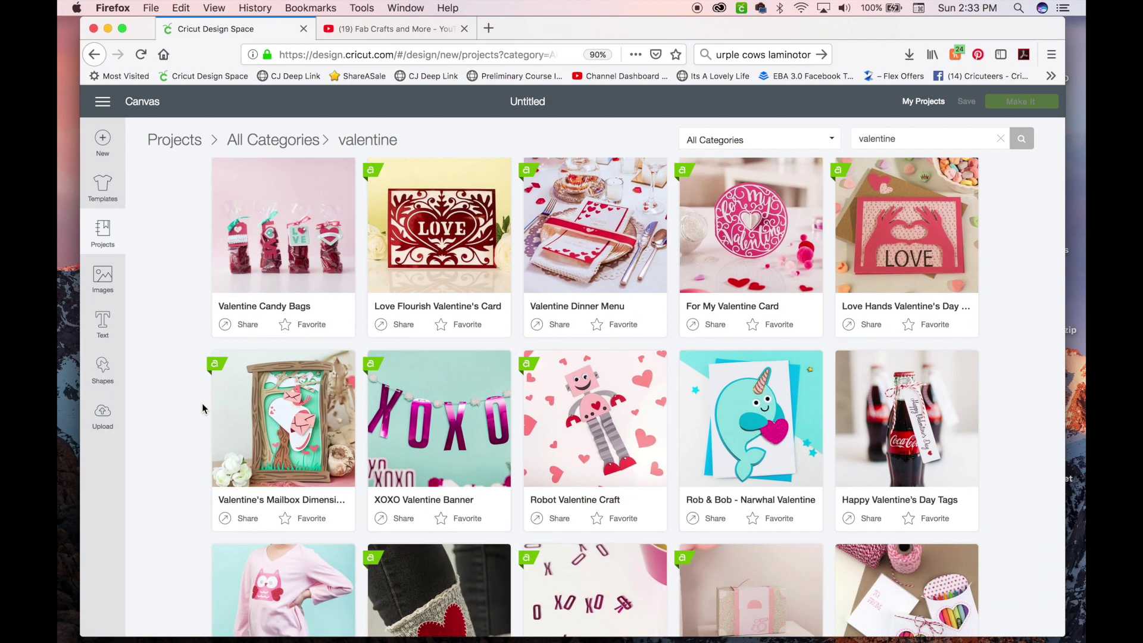
{"action": "scroll", "coordinate": [202, 409], "scroll_direction": "down", "scroll_amount": 15}
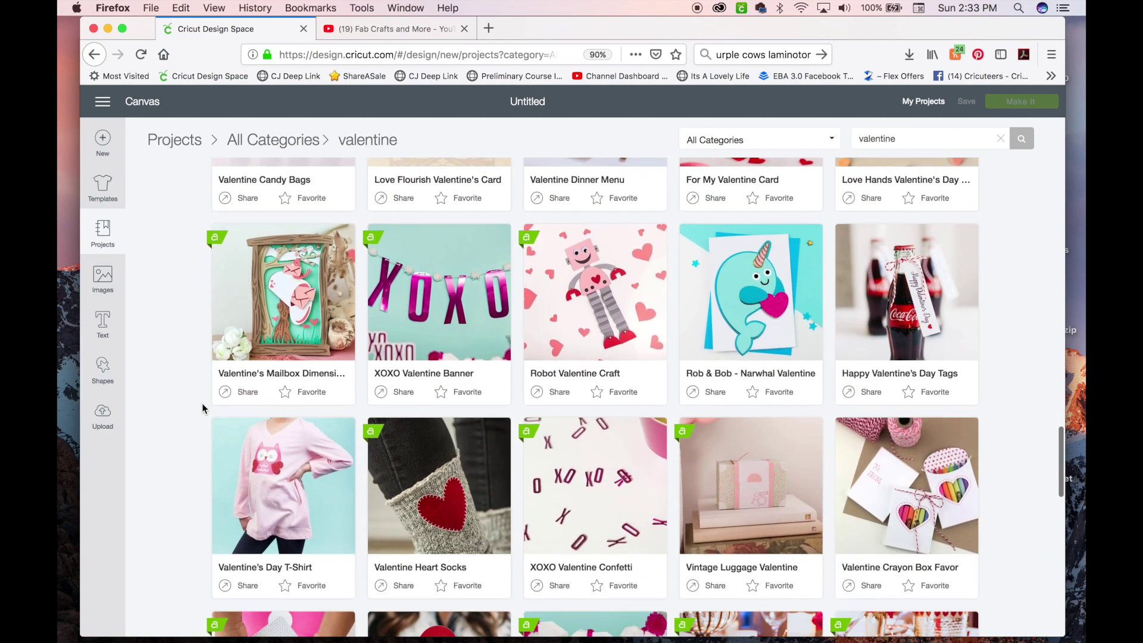
{"action": "scroll", "coordinate": [201, 402], "scroll_direction": "down", "scroll_amount": 12}
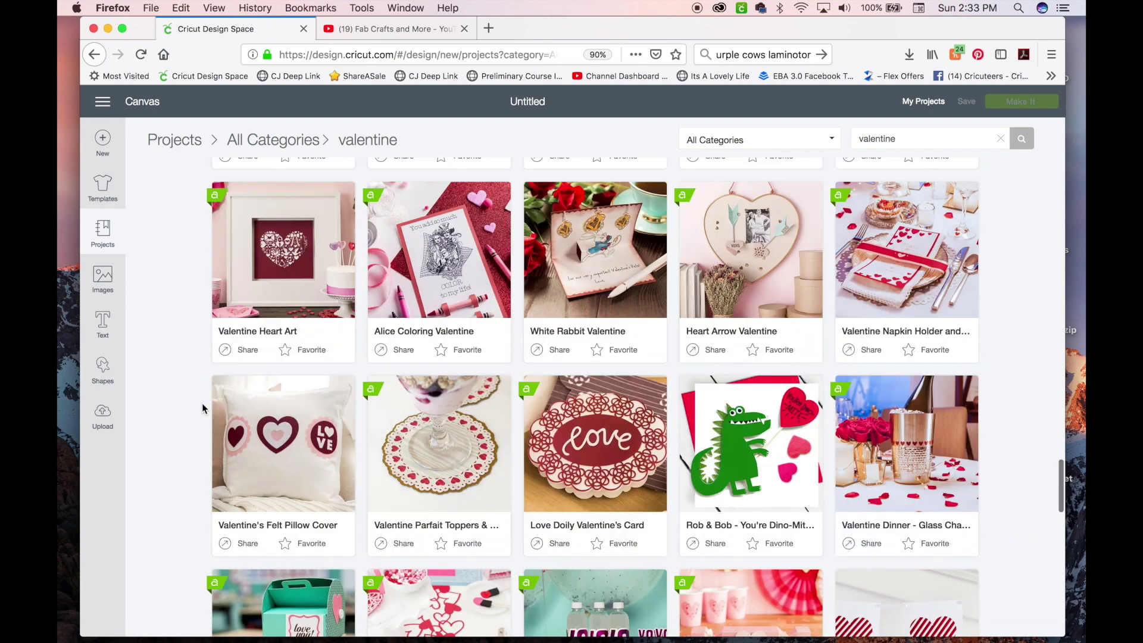
{"action": "scroll", "coordinate": [202, 408], "scroll_direction": "down", "scroll_amount": 8}
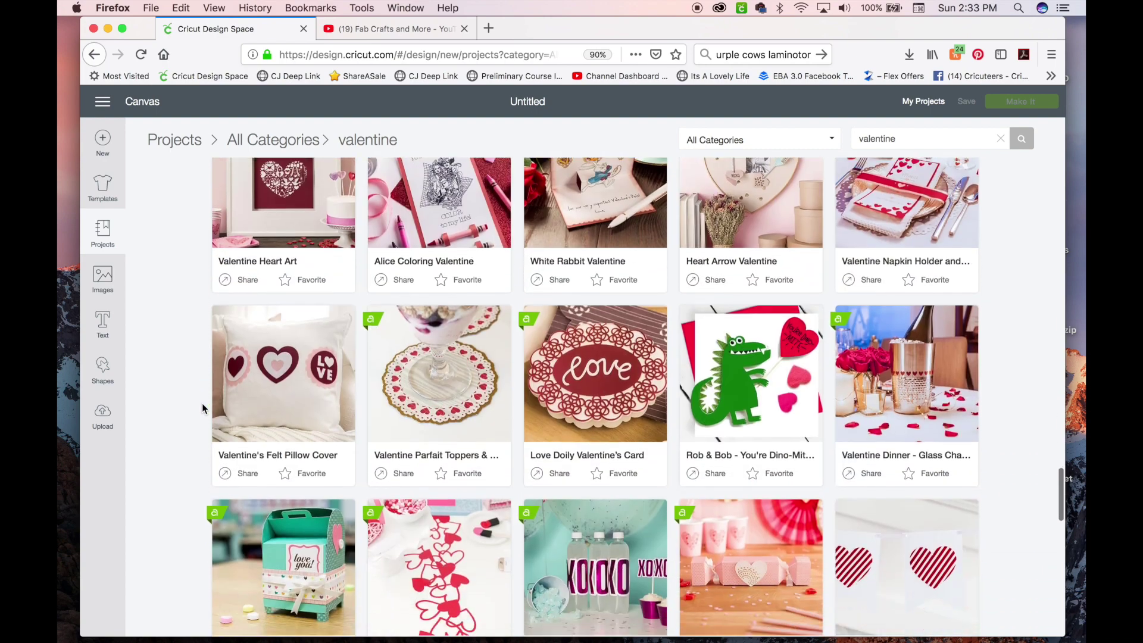
{"action": "scroll", "coordinate": [202, 403], "scroll_direction": "down", "scroll_amount": 13}
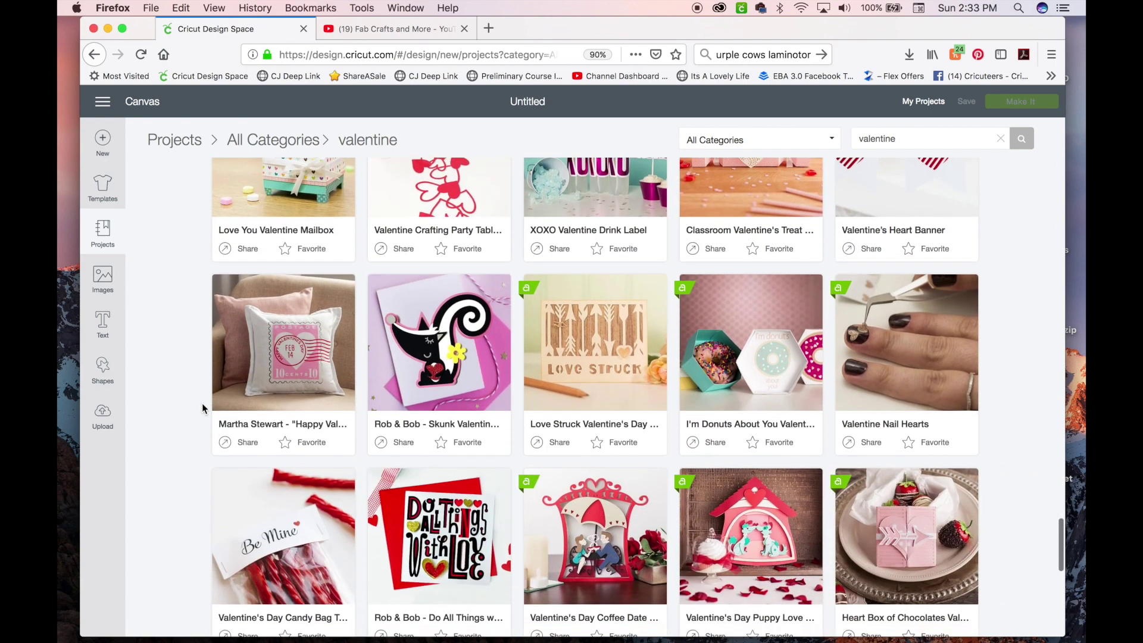
{"action": "scroll", "coordinate": [203, 404], "scroll_direction": "down", "scroll_amount": 13}
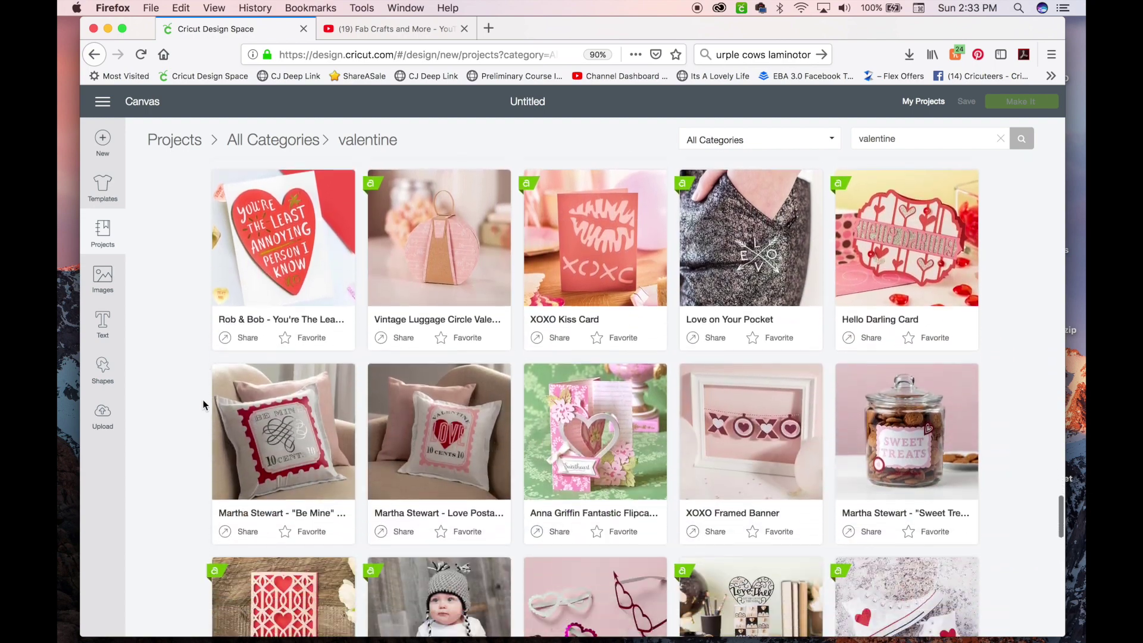
{"action": "scroll", "coordinate": [204, 405], "scroll_direction": "down", "scroll_amount": 8}
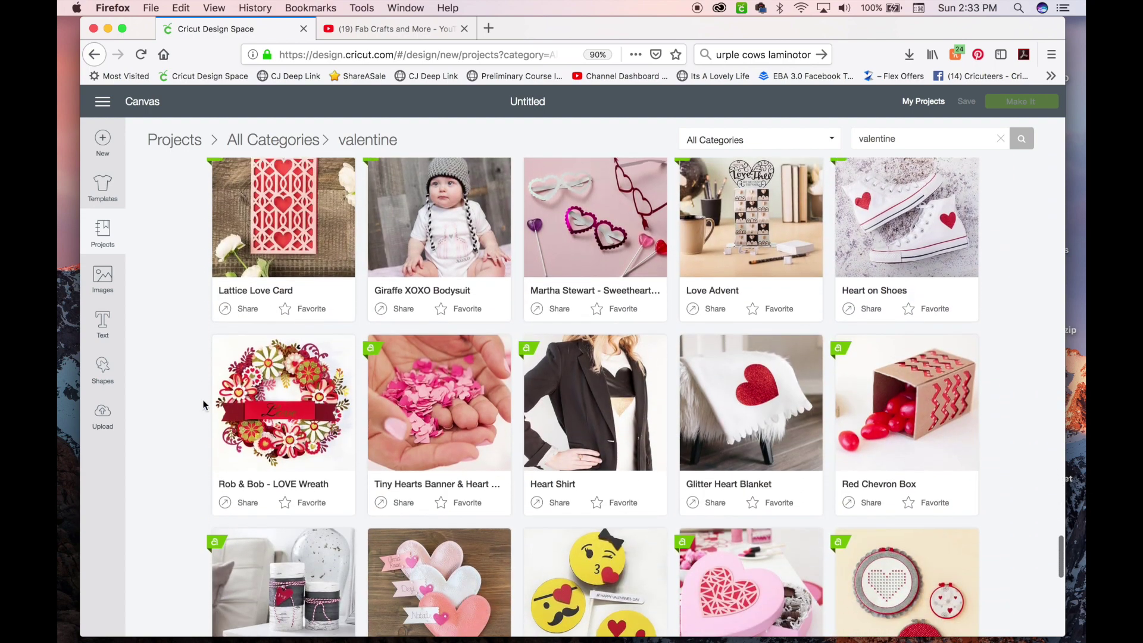
{"action": "scroll", "coordinate": [203, 405], "scroll_direction": "down", "scroll_amount": 13}
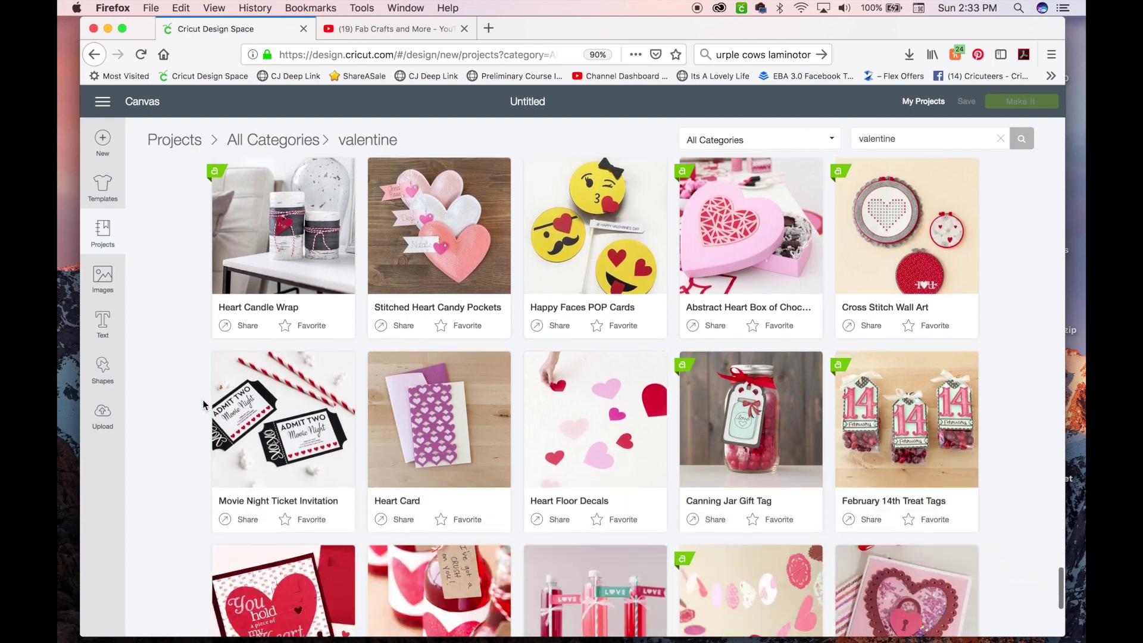
{"action": "scroll", "coordinate": [203, 405], "scroll_direction": "down", "scroll_amount": 13}
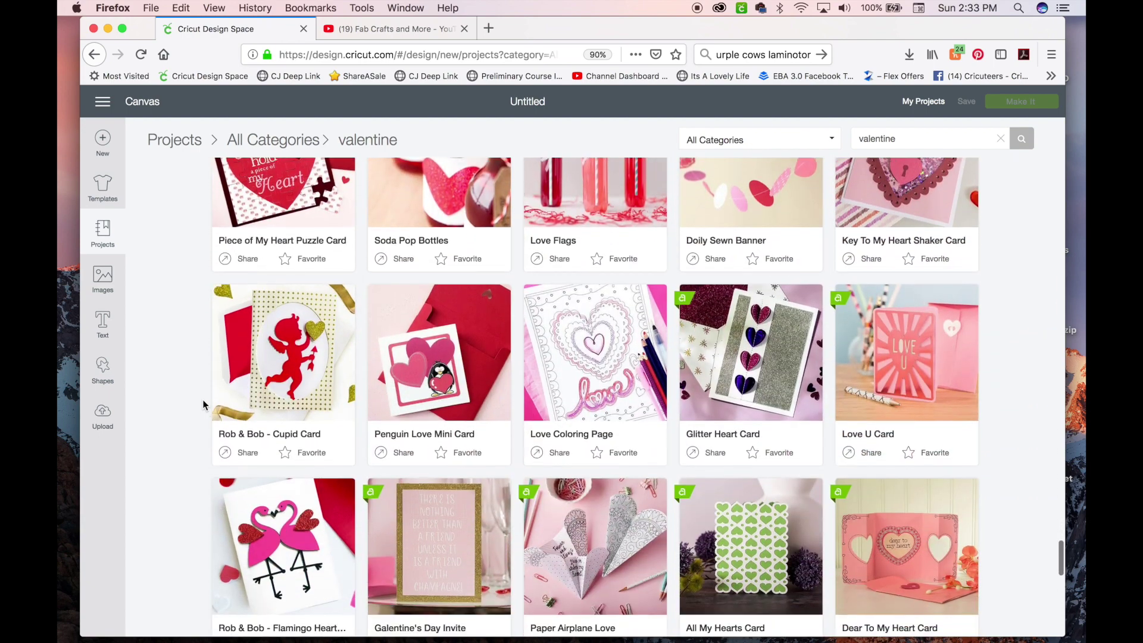
{"action": "scroll", "coordinate": [203, 404], "scroll_direction": "down", "scroll_amount": 10}
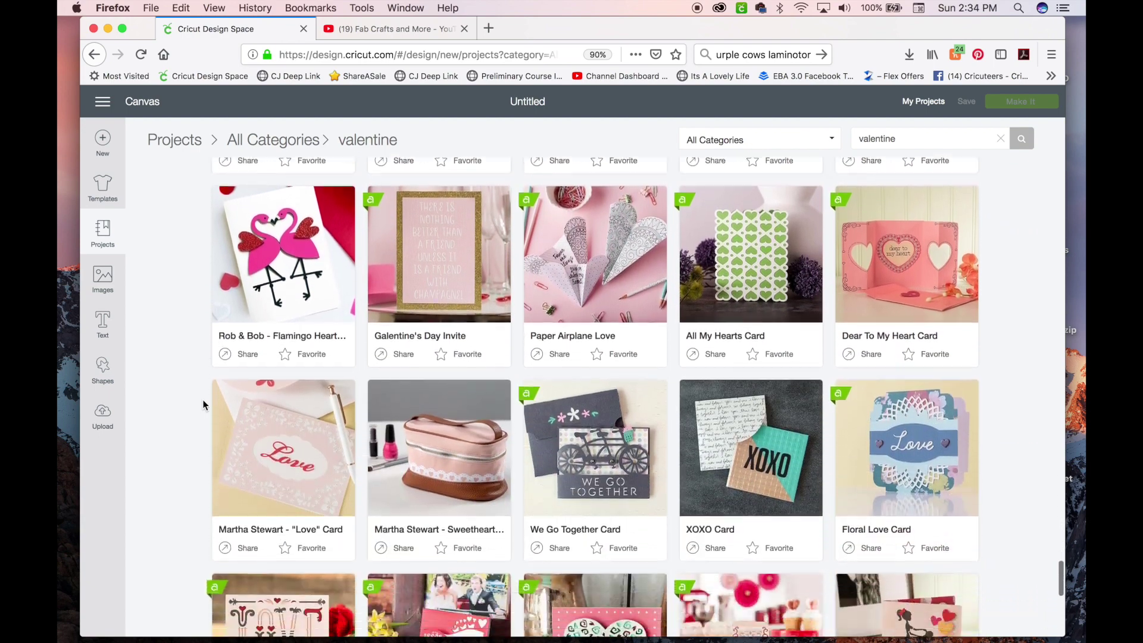
{"action": "scroll", "coordinate": [203, 404], "scroll_direction": "down", "scroll_amount": 17}
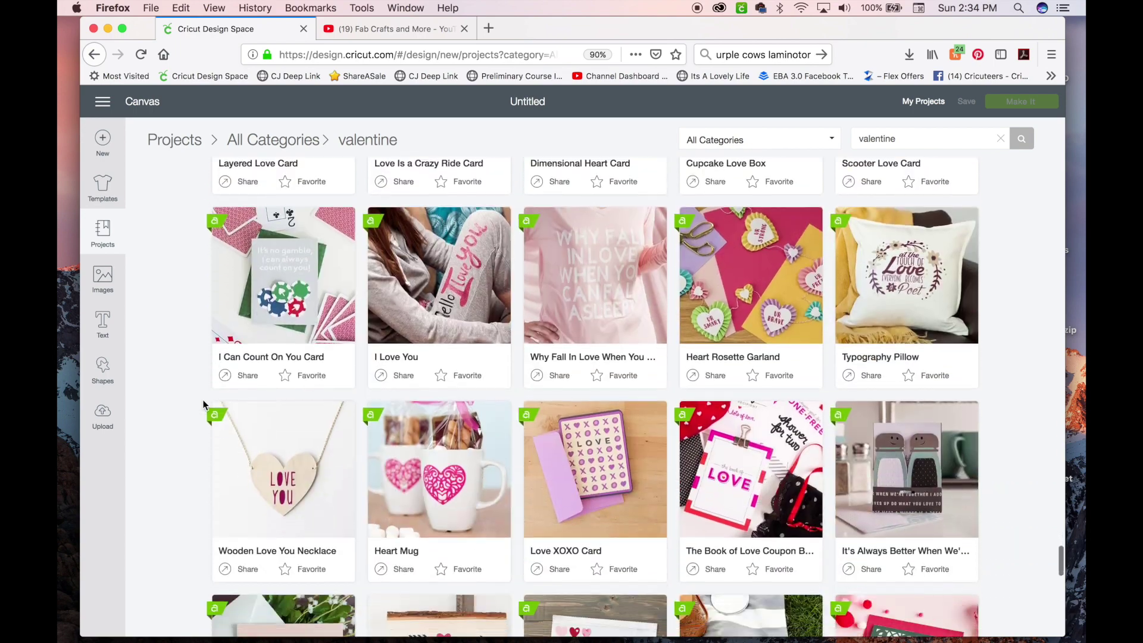
{"action": "scroll", "coordinate": [203, 404], "scroll_direction": "down", "scroll_amount": 17}
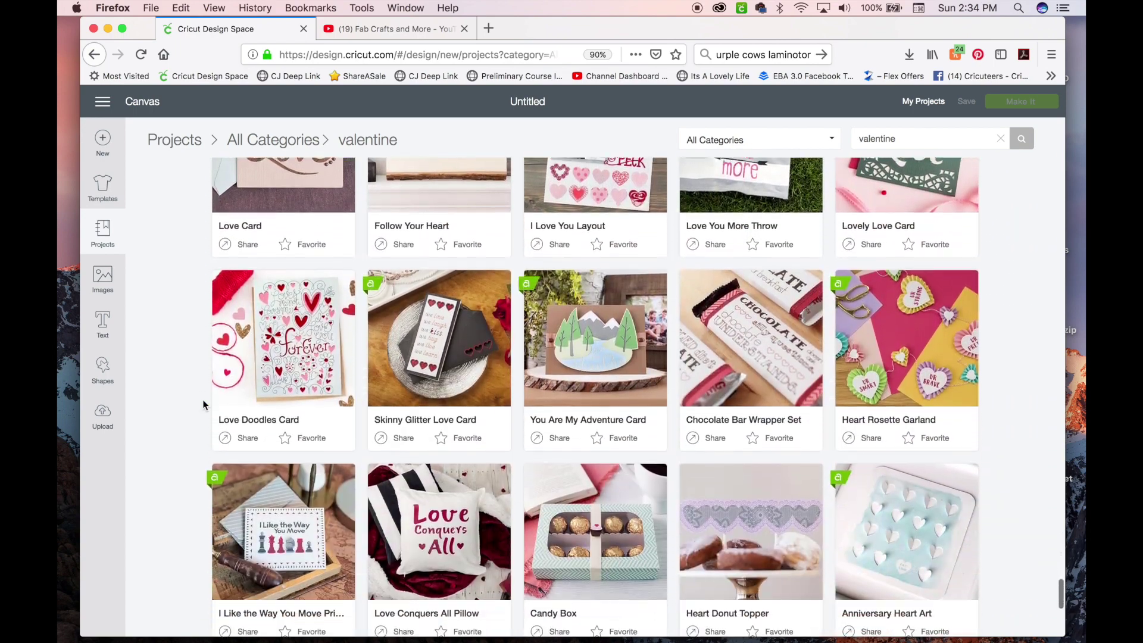
{"action": "scroll", "coordinate": [203, 405], "scroll_direction": "down", "scroll_amount": 15}
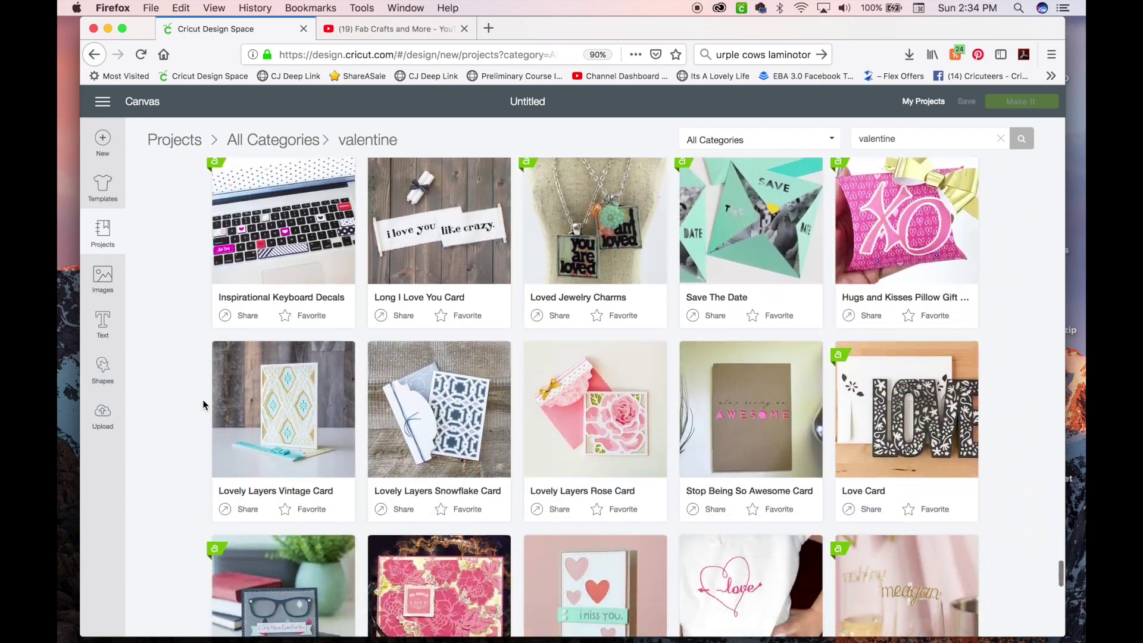
{"action": "scroll", "coordinate": [203, 405], "scroll_direction": "down", "scroll_amount": 15}
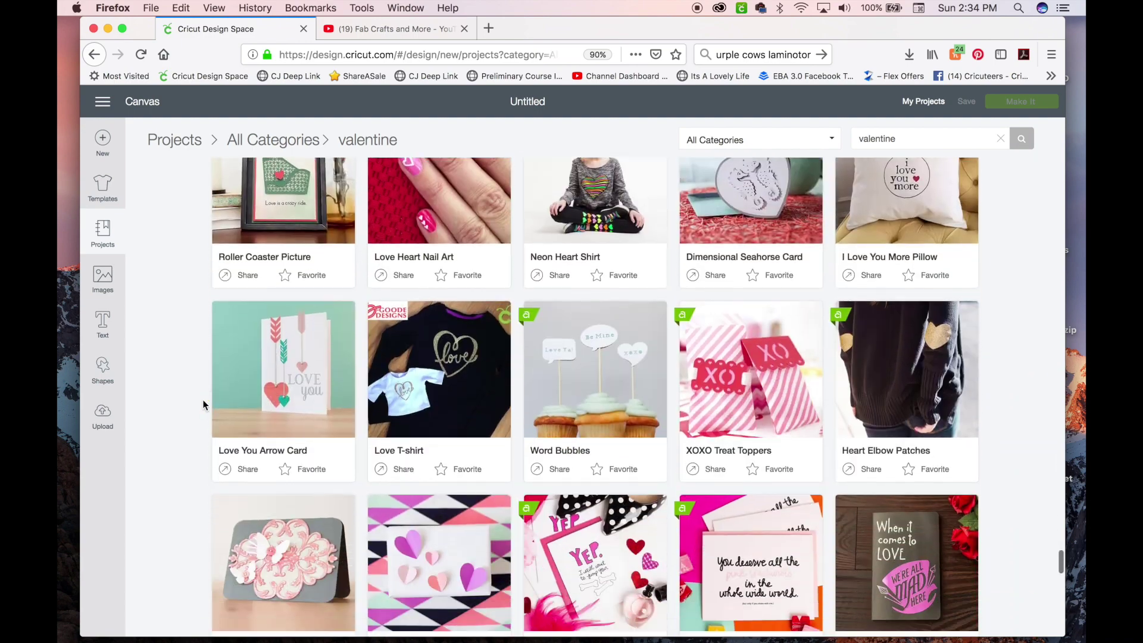
{"action": "scroll", "coordinate": [203, 405], "scroll_direction": "down", "scroll_amount": 8}
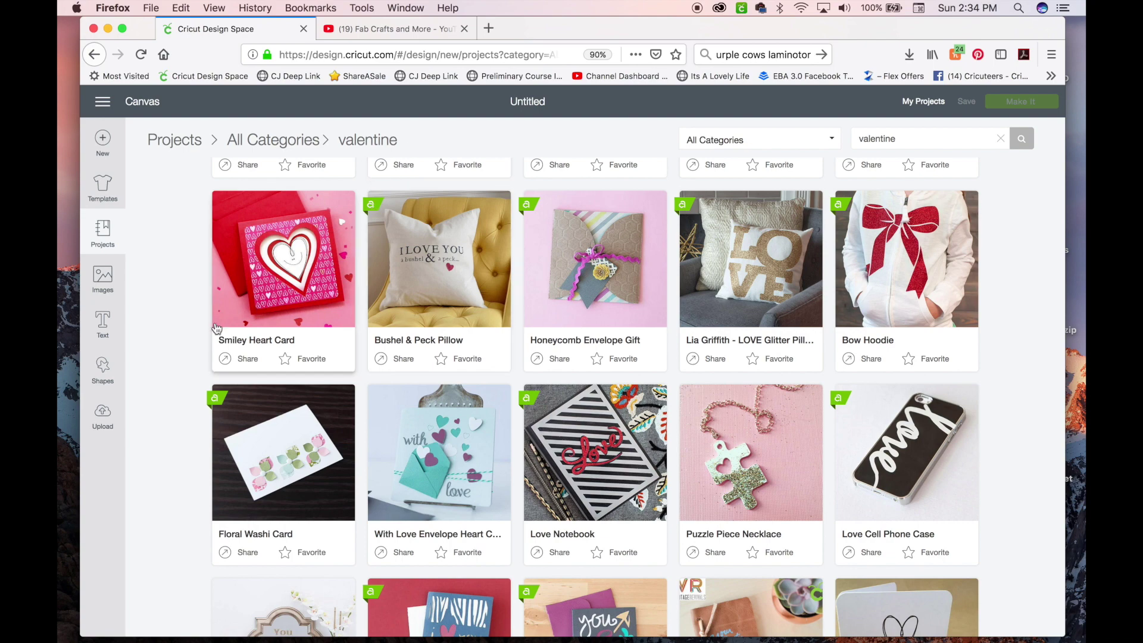
{"action": "scroll", "coordinate": [208, 359], "scroll_direction": "down", "scroll_amount": 2}
{"action": "scroll", "coordinate": [208, 360], "scroll_direction": "down", "scroll_amount": 10}
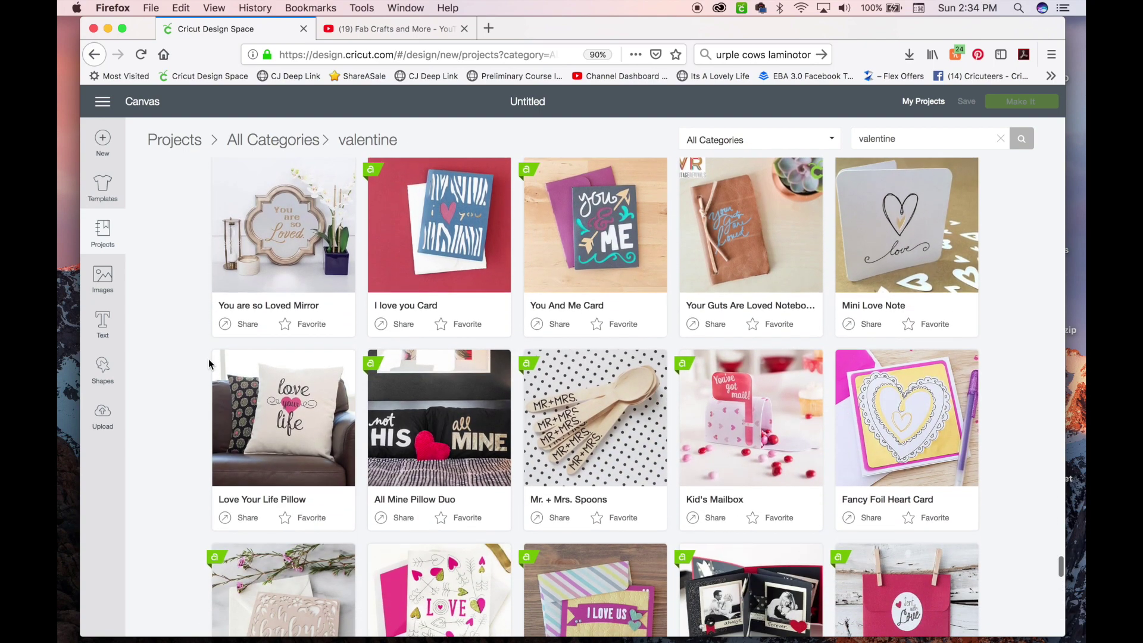
{"action": "scroll", "coordinate": [208, 359], "scroll_direction": "down", "scroll_amount": 6}
{"action": "scroll", "coordinate": [208, 361], "scroll_direction": "down", "scroll_amount": 4}
{"action": "scroll", "coordinate": [208, 361], "scroll_direction": "down", "scroll_amount": 15}
{"action": "scroll", "coordinate": [209, 362], "scroll_direction": "down", "scroll_amount": 7}
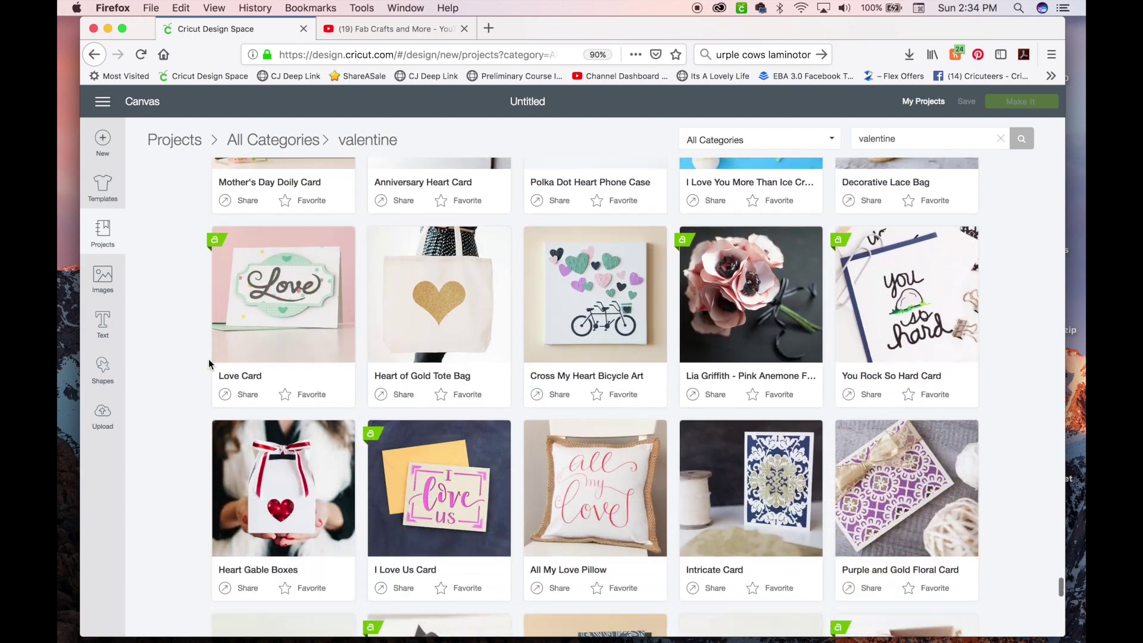
{"action": "scroll", "coordinate": [209, 359], "scroll_direction": "down", "scroll_amount": 6}
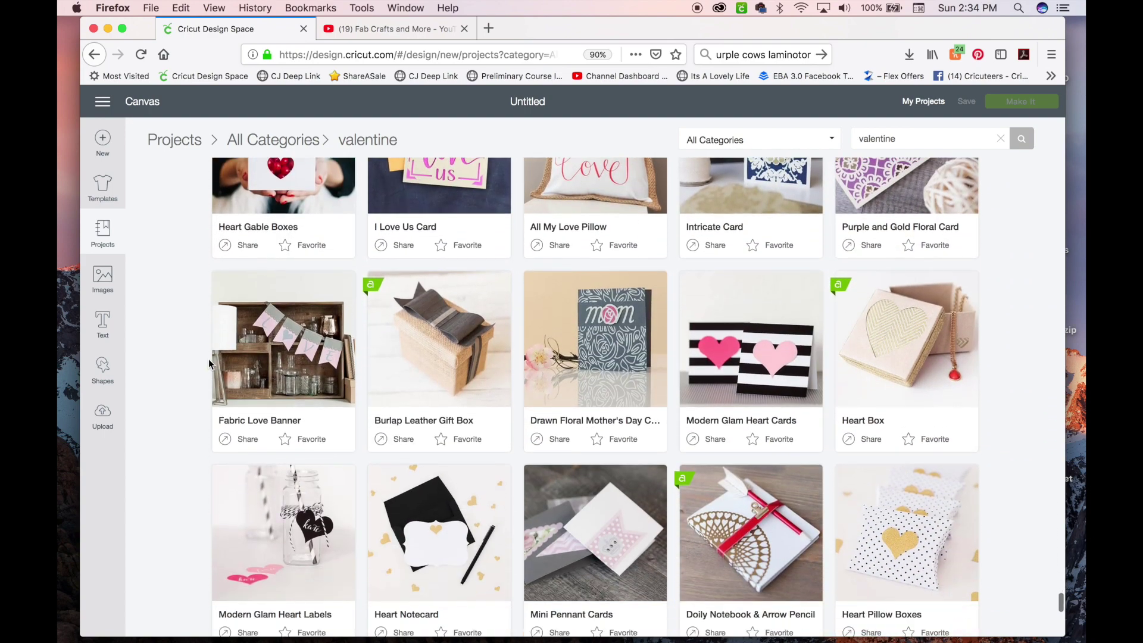
{"action": "scroll", "coordinate": [208, 359], "scroll_direction": "down", "scroll_amount": 4}
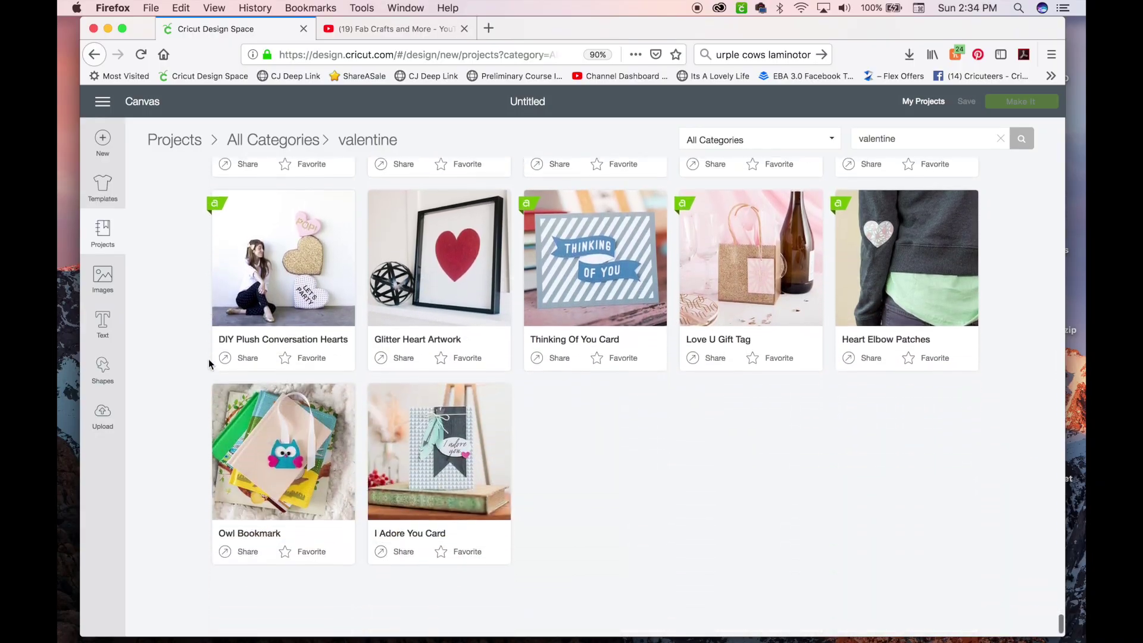
{"action": "scroll", "coordinate": [208, 359], "scroll_direction": "up", "scroll_amount": 16}
{"action": "scroll", "coordinate": [209, 359], "scroll_direction": "up", "scroll_amount": 20}
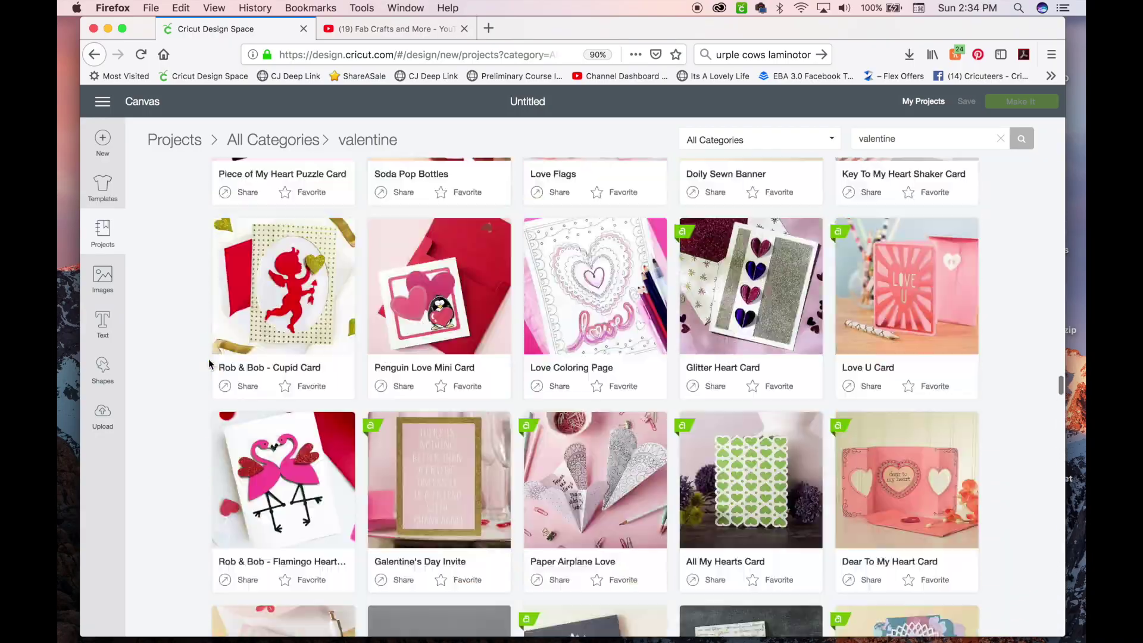
{"action": "scroll", "coordinate": [209, 359], "scroll_direction": "up", "scroll_amount": 9}
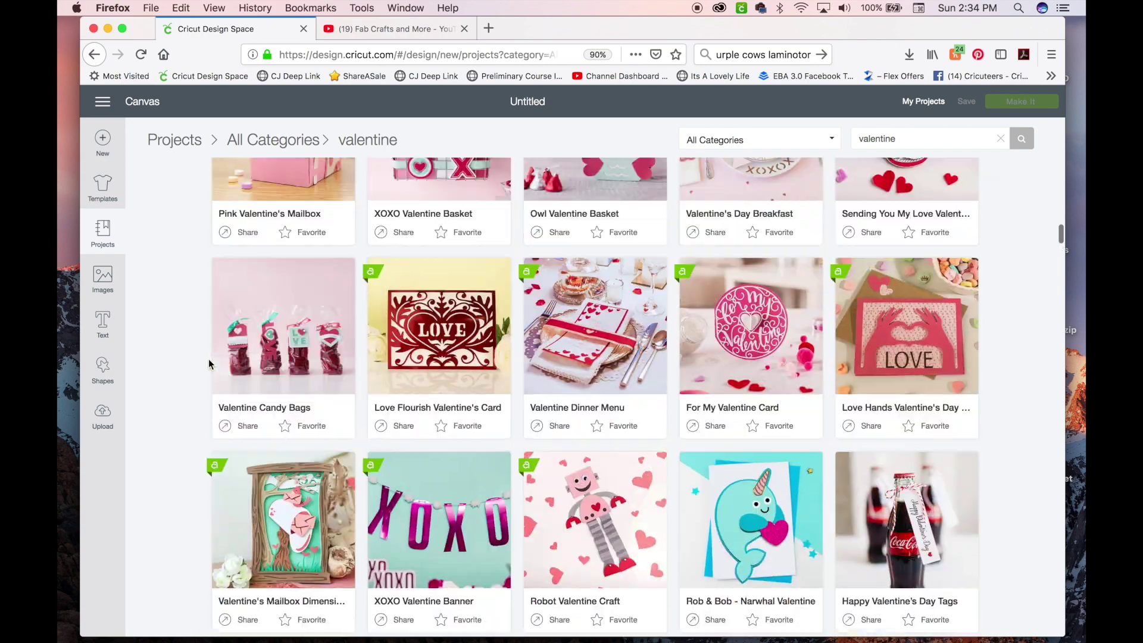
{"action": "scroll", "coordinate": [208, 360], "scroll_direction": "up", "scroll_amount": 8}
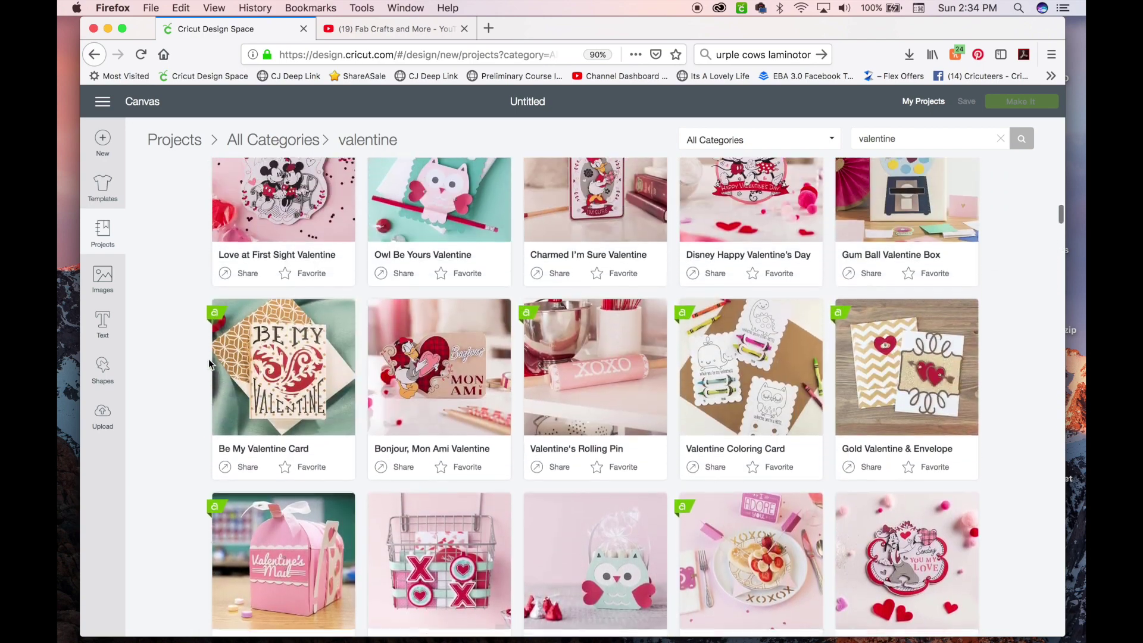
{"action": "scroll", "coordinate": [209, 359], "scroll_direction": "up", "scroll_amount": 8}
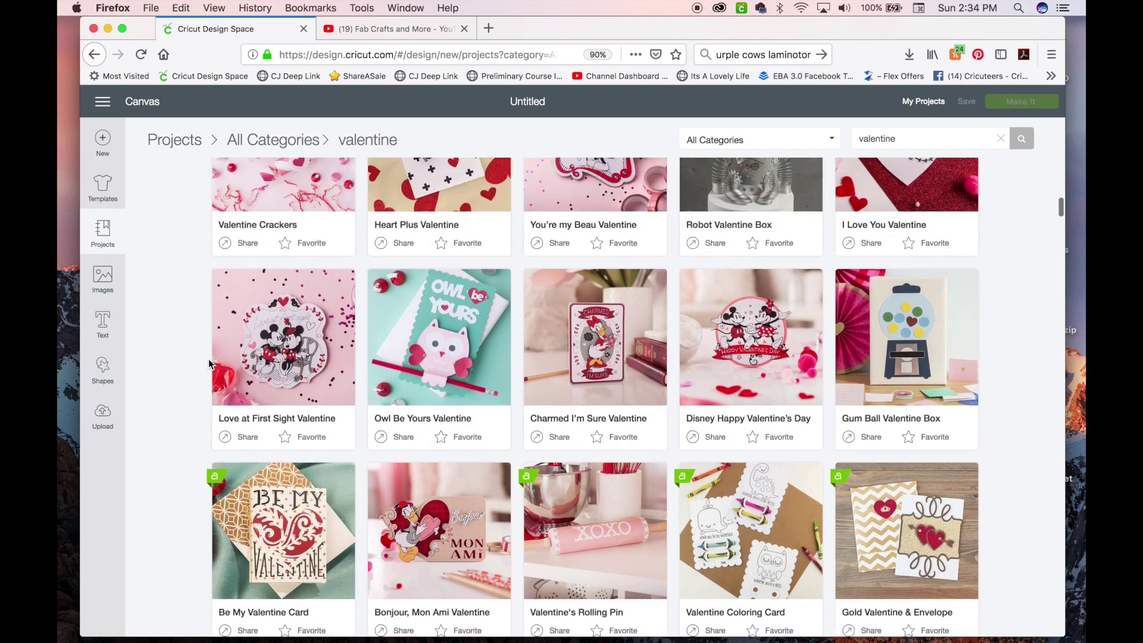
- Open the details of the XOXO Kiss Card project and view its second photo
{"action": "scroll", "coordinate": [208, 359], "scroll_direction": "down", "scroll_amount": 11}
{"action": "scroll", "coordinate": [208, 359], "scroll_direction": "down", "scroll_amount": 20}
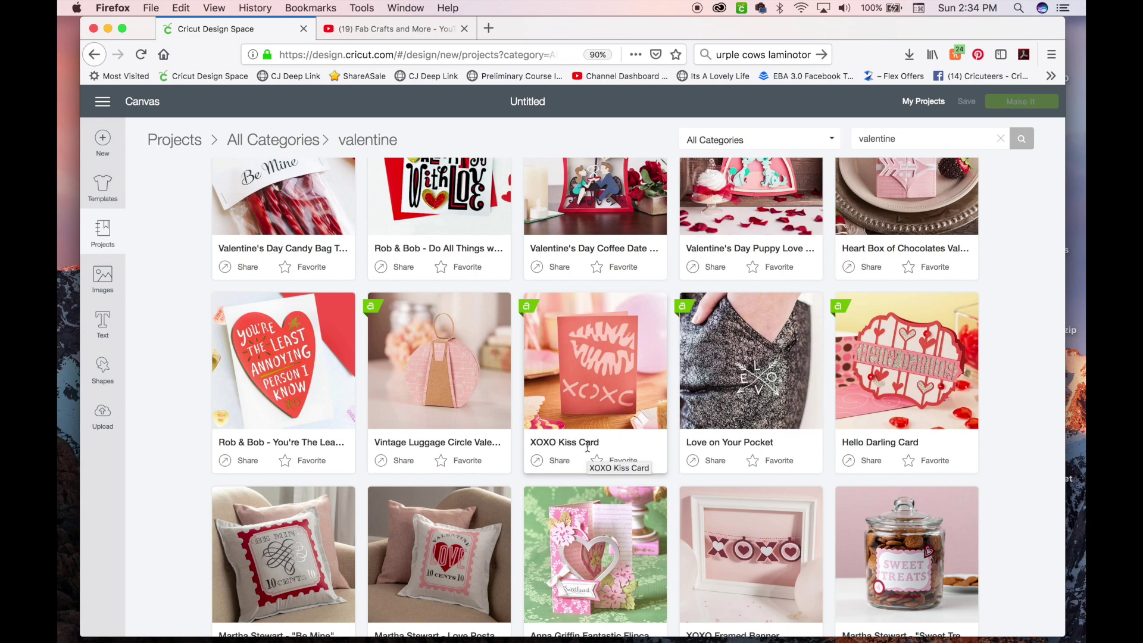
{"action": "left_click", "coordinate": [605, 365]}
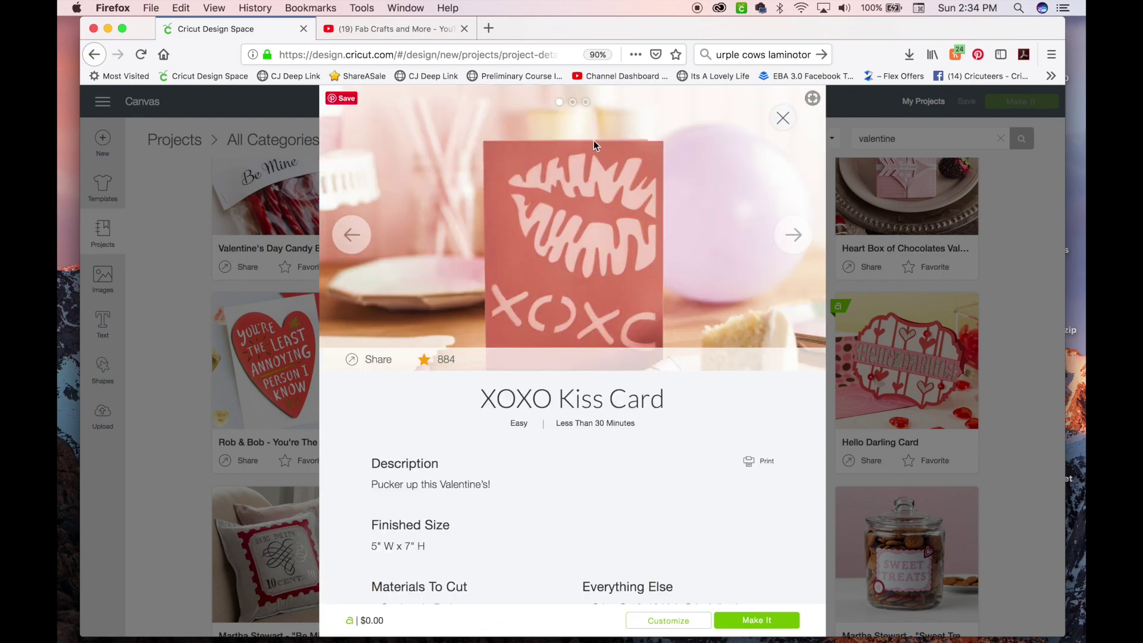
{"action": "left_click", "coordinate": [794, 236]}
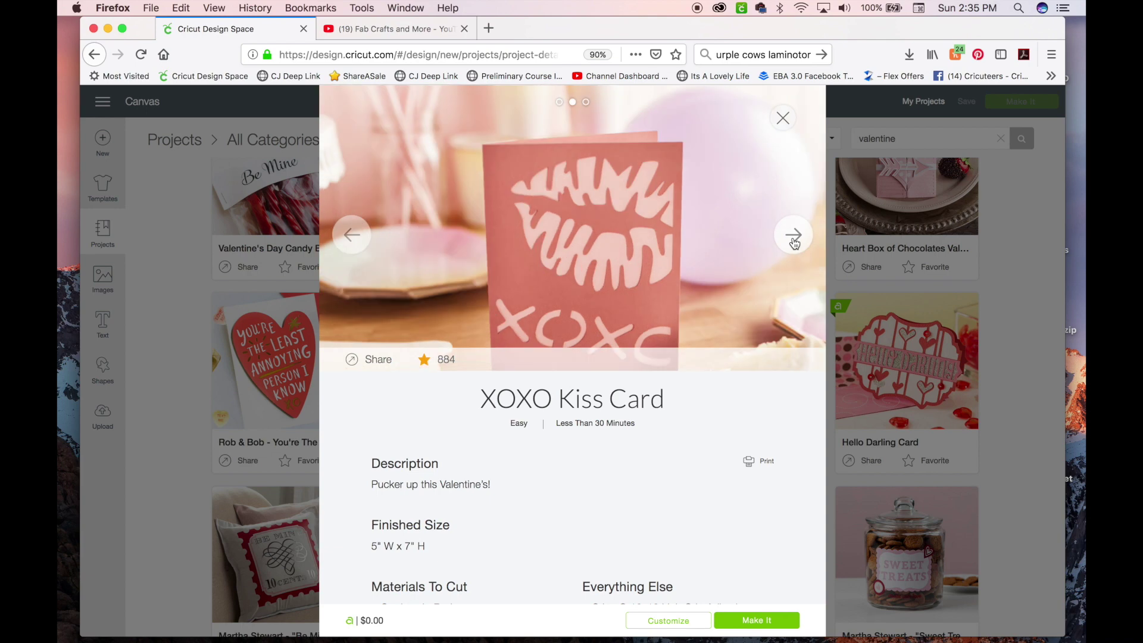
- View the third picture of the XOXO Kiss Card and read through its materials, preparation, cutting and assembly instructions
{"action": "left_click", "coordinate": [794, 236]}
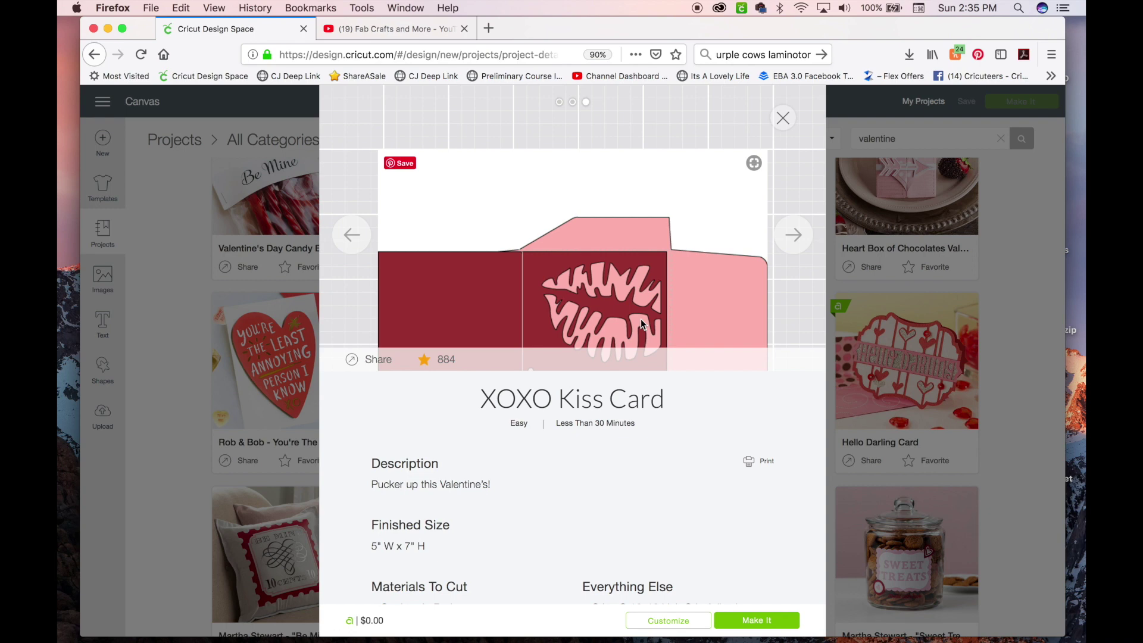
{"action": "scroll", "coordinate": [422, 333], "scroll_direction": "down", "scroll_amount": 5}
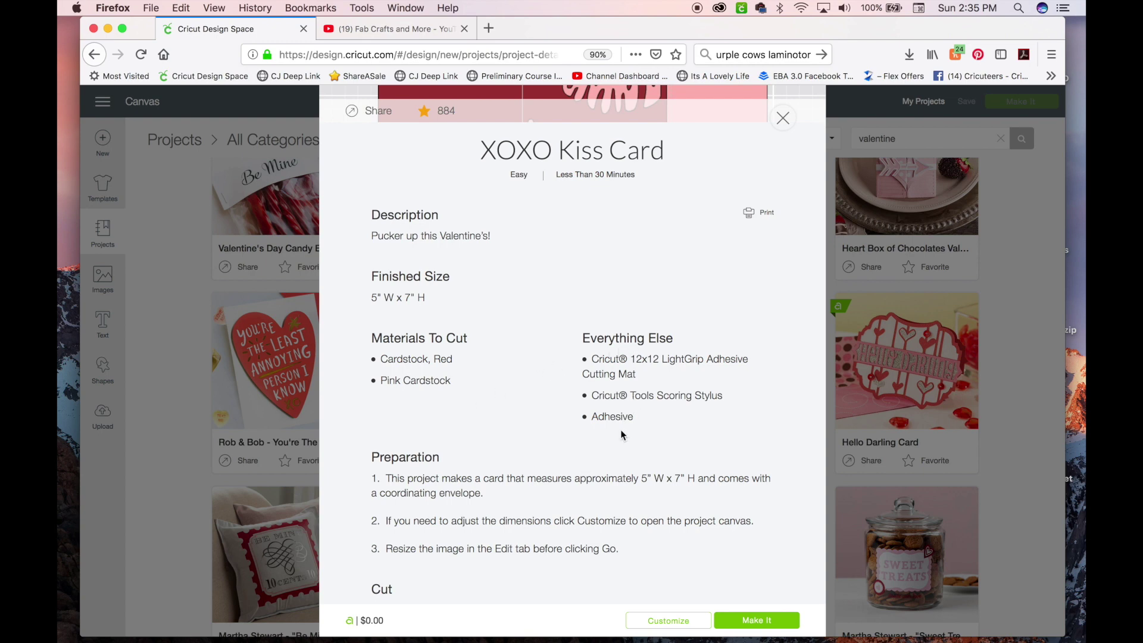
{"action": "scroll", "coordinate": [621, 430], "scroll_direction": "down", "scroll_amount": 5}
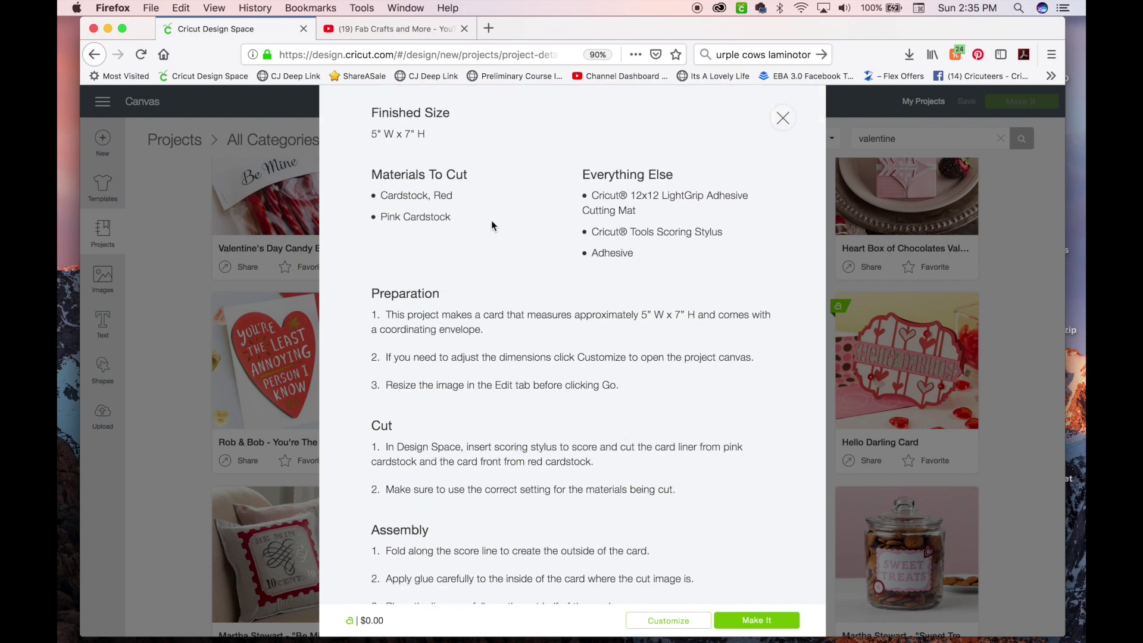
{"action": "scroll", "coordinate": [492, 223], "scroll_direction": "down", "scroll_amount": 4}
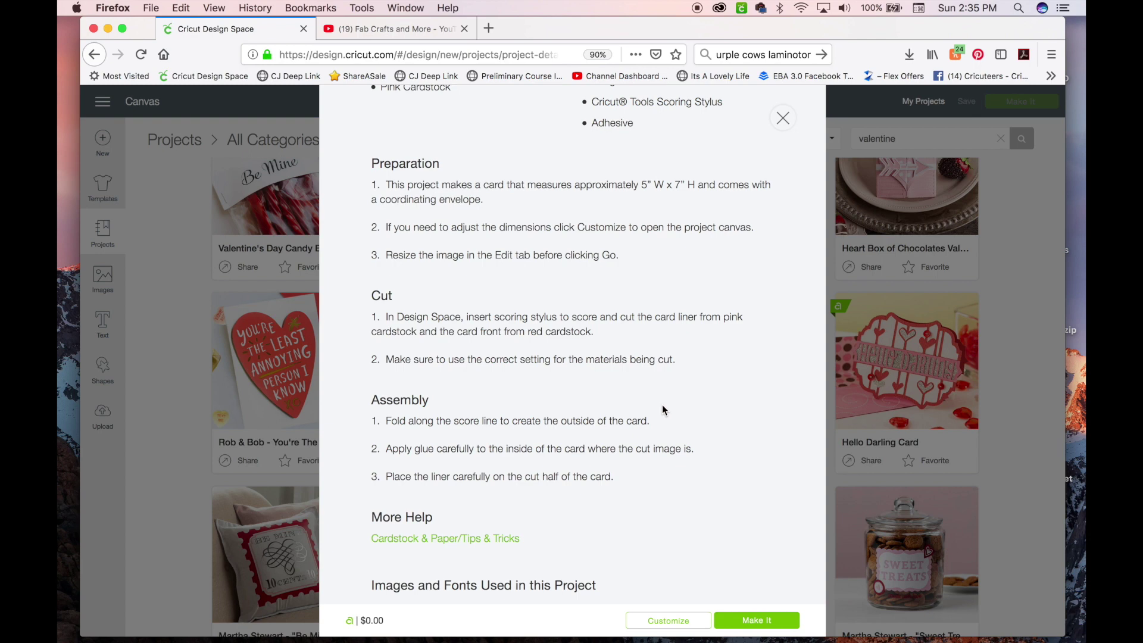
{"action": "scroll", "coordinate": [663, 407], "scroll_direction": "down", "scroll_amount": 3}
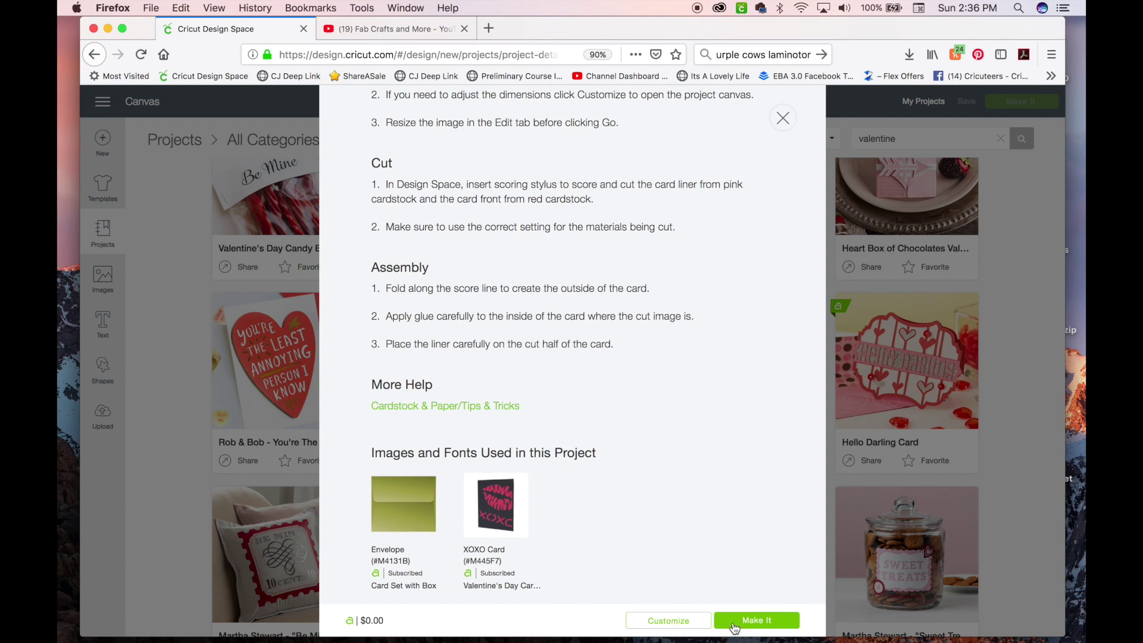
- Open the XOXO Kiss Card for customizing and move the red card and the pink envelope apart on the canvas
{"action": "left_click", "coordinate": [668, 621]}
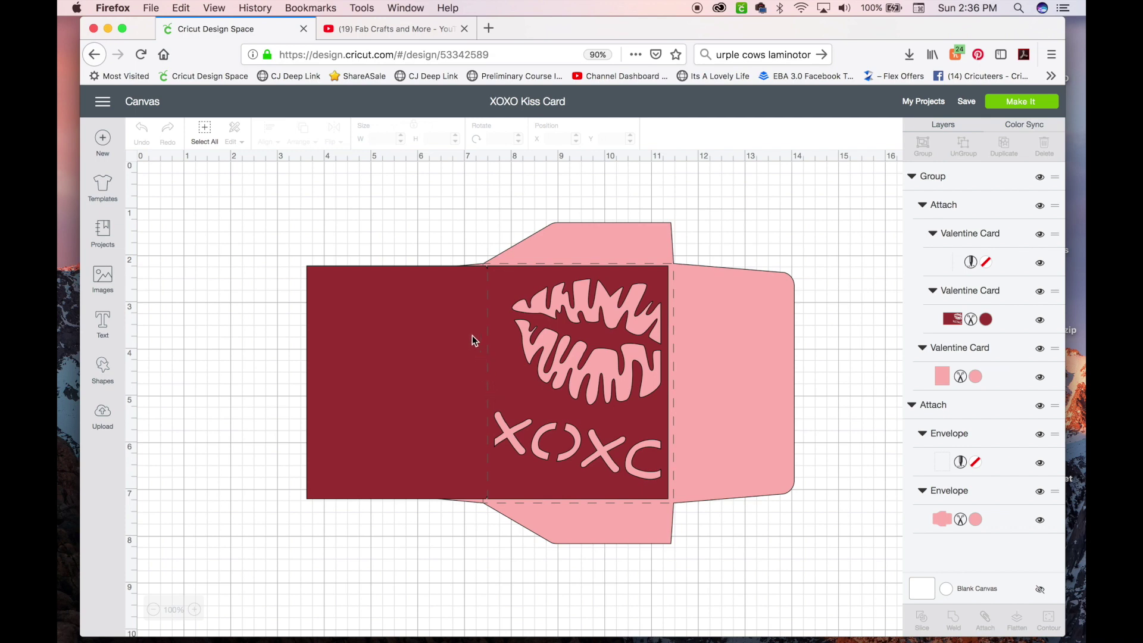
{"action": "left_click", "coordinate": [411, 342]}
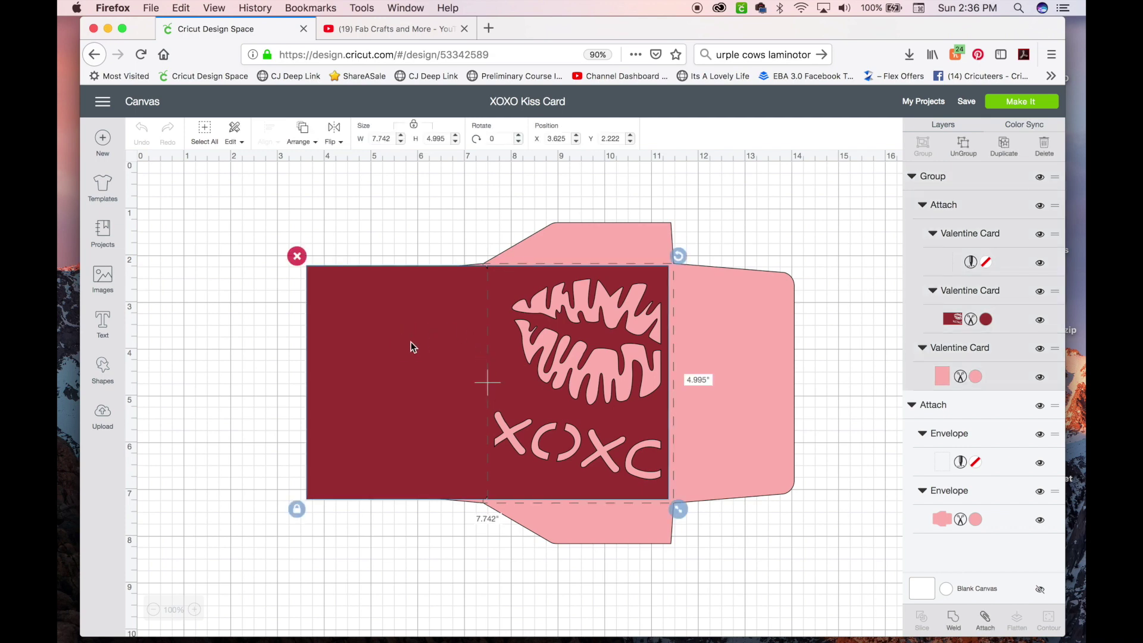
{"action": "left_click_drag", "start_coordinate": [410, 343], "coordinate": [266, 290]}
{"action": "left_click", "coordinate": [604, 398]}
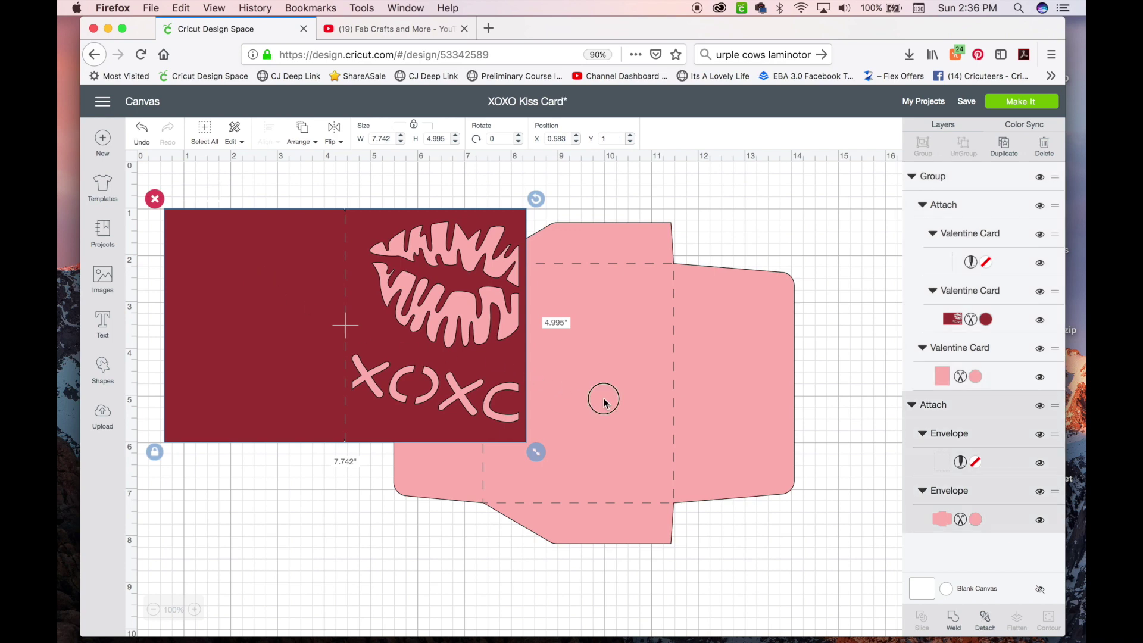
{"action": "left_click_drag", "start_coordinate": [604, 398], "coordinate": [719, 501]}
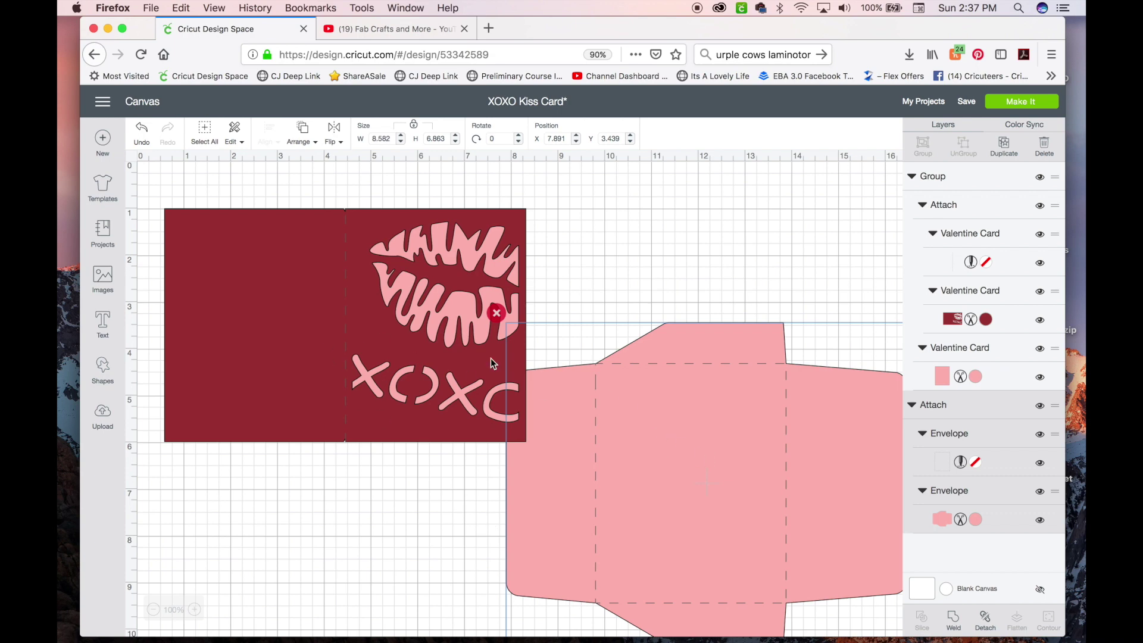
- Select the red card and examine its grouped layers, collapsing and expanding the Attach set within the group
{"action": "left_click", "coordinate": [279, 310]}
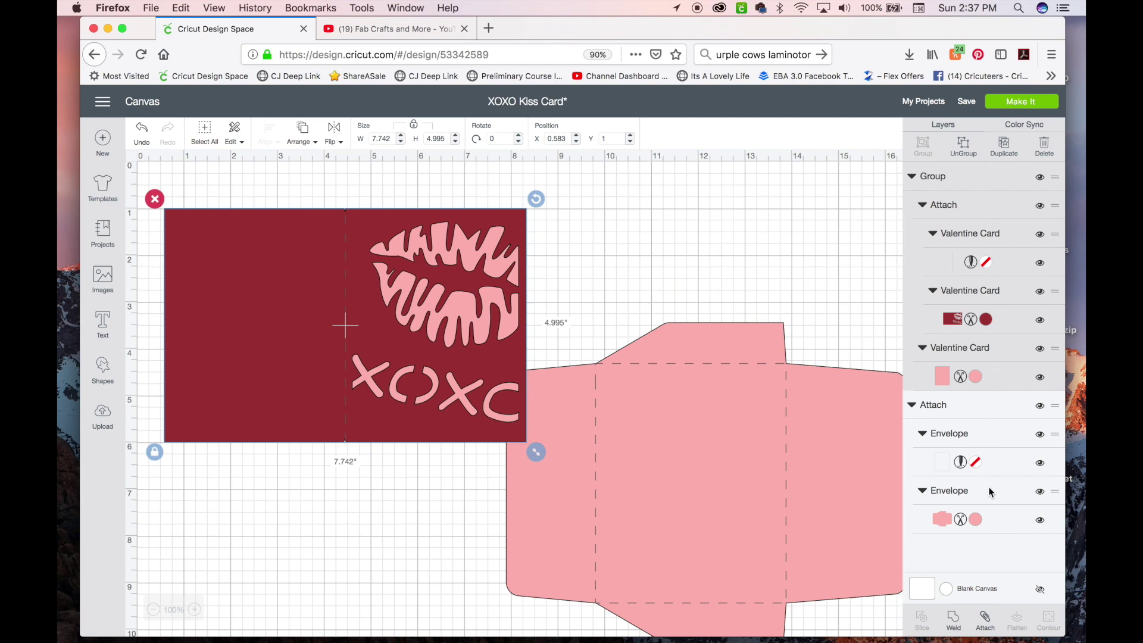
{"action": "left_click", "coordinate": [610, 230]}
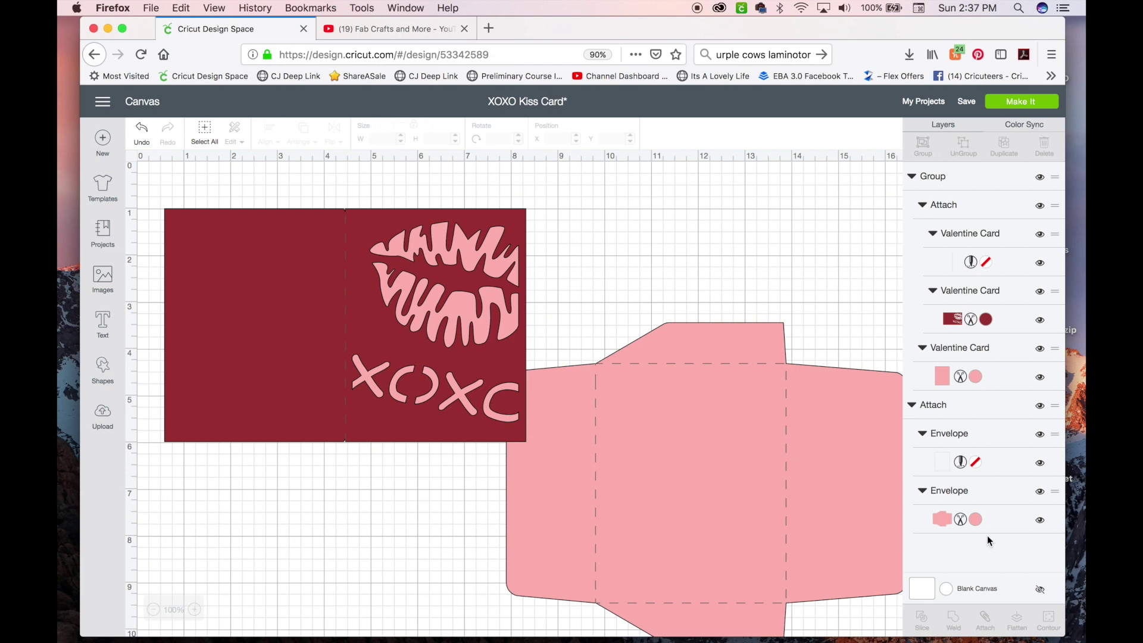
{"action": "left_click", "coordinate": [270, 336]}
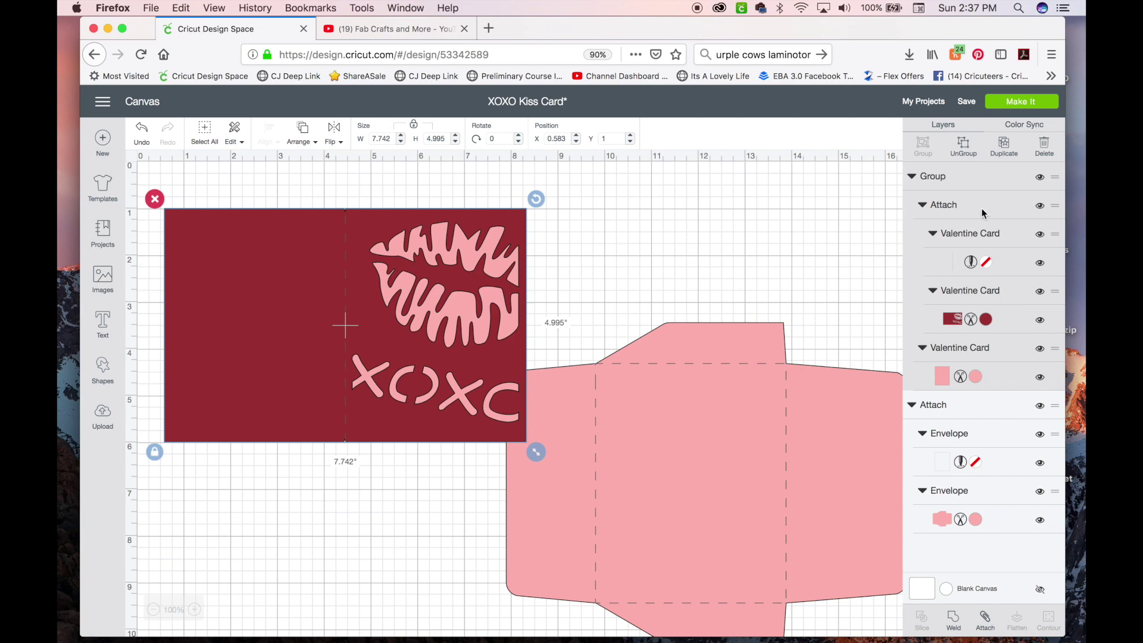
{"action": "left_click", "coordinate": [924, 206]}
{"action": "left_click", "coordinate": [923, 206]}
{"action": "left_click", "coordinate": [924, 206]}
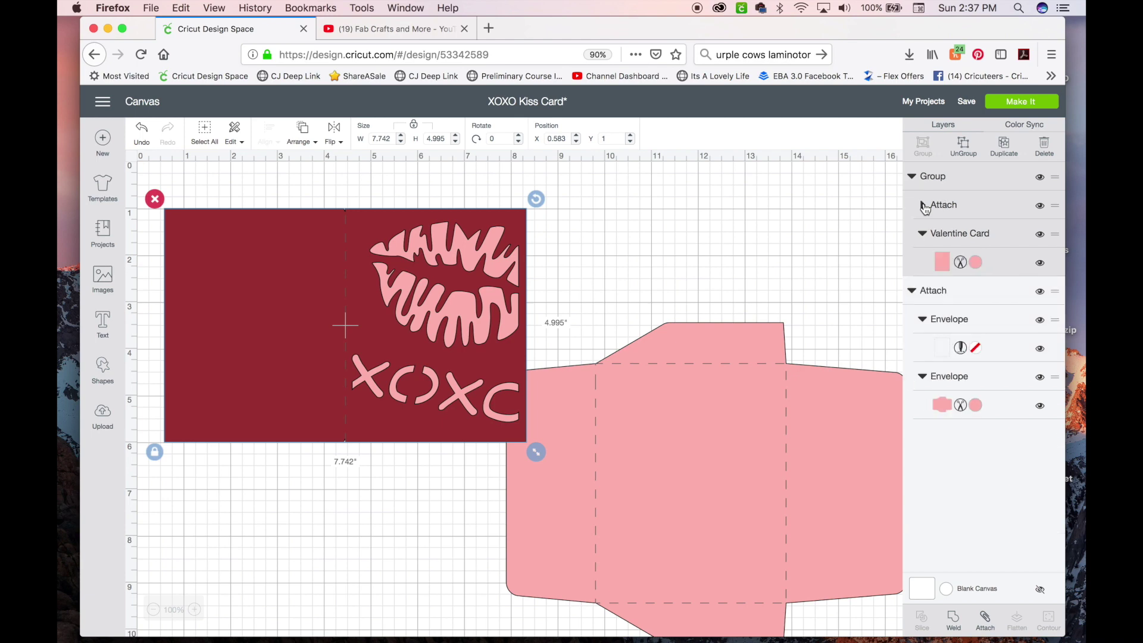
{"action": "left_click", "coordinate": [924, 206]}
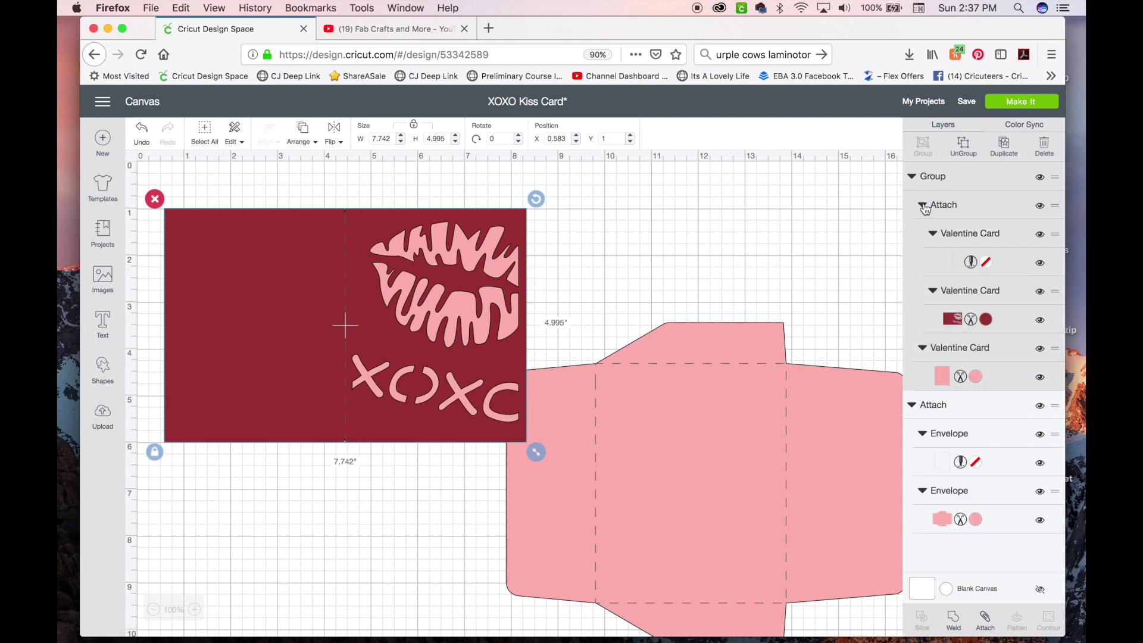
{"action": "left_click", "coordinate": [924, 206]}
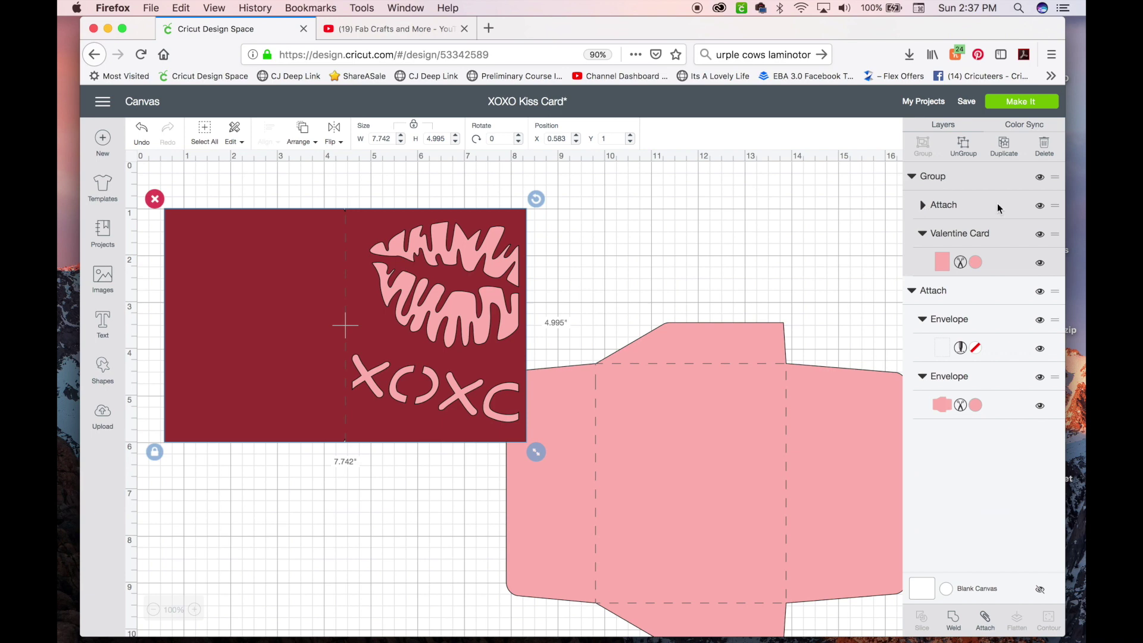
{"action": "left_click", "coordinate": [924, 208]}
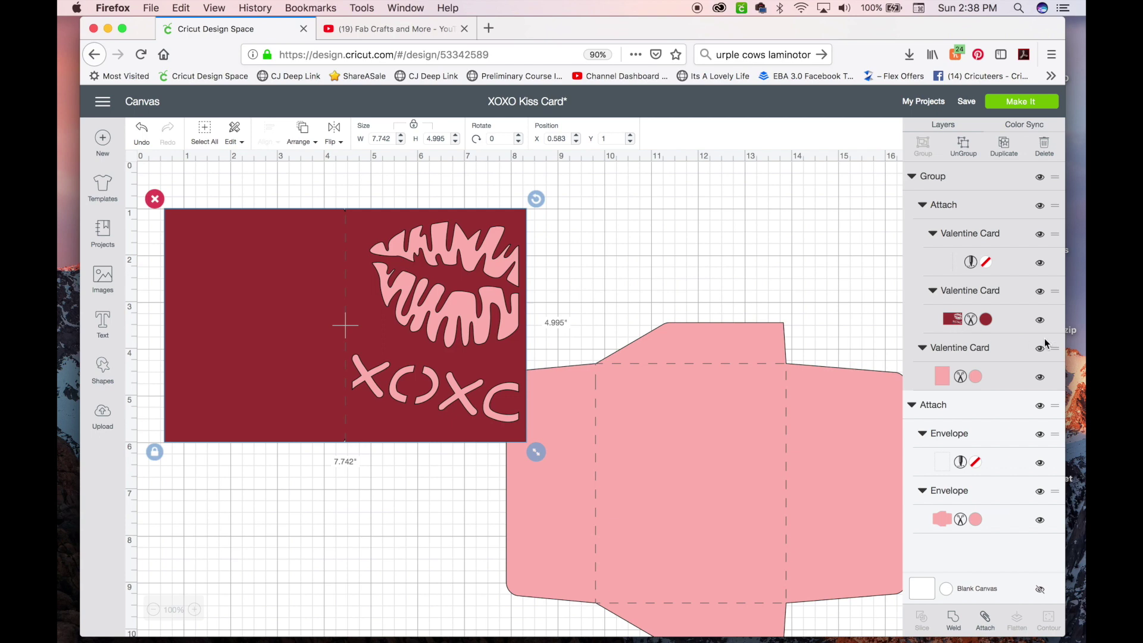
- Hide and show the red card layer and the pink liner layer to check which part of the card each one forms
{"action": "left_click", "coordinate": [1040, 322]}
{"action": "left_click", "coordinate": [1040, 322]}
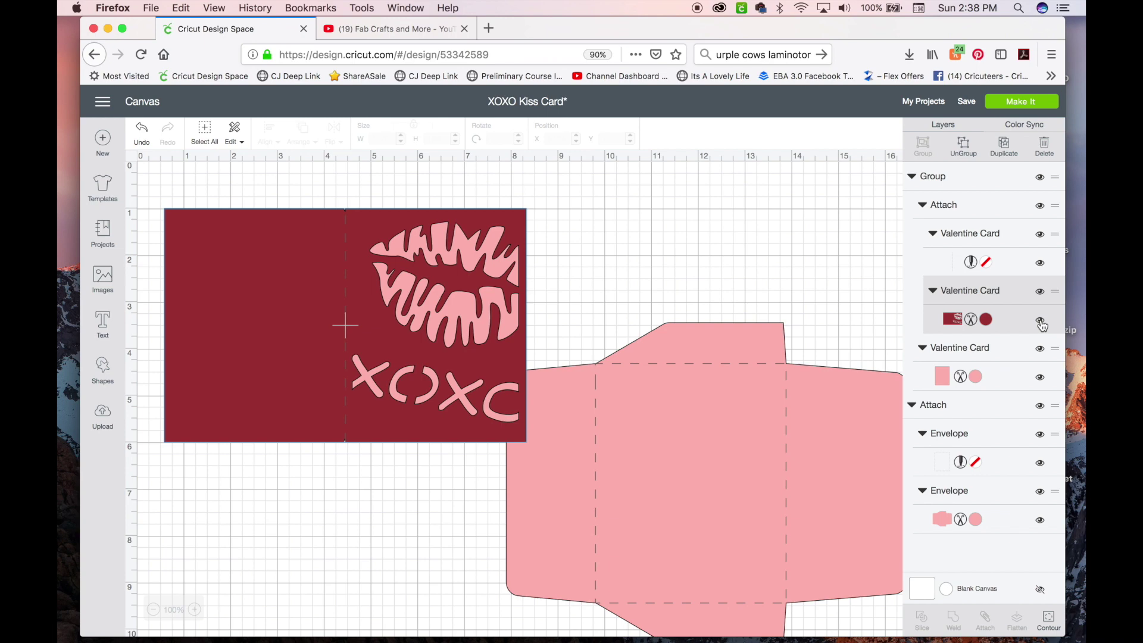
{"action": "left_click", "coordinate": [1041, 380]}
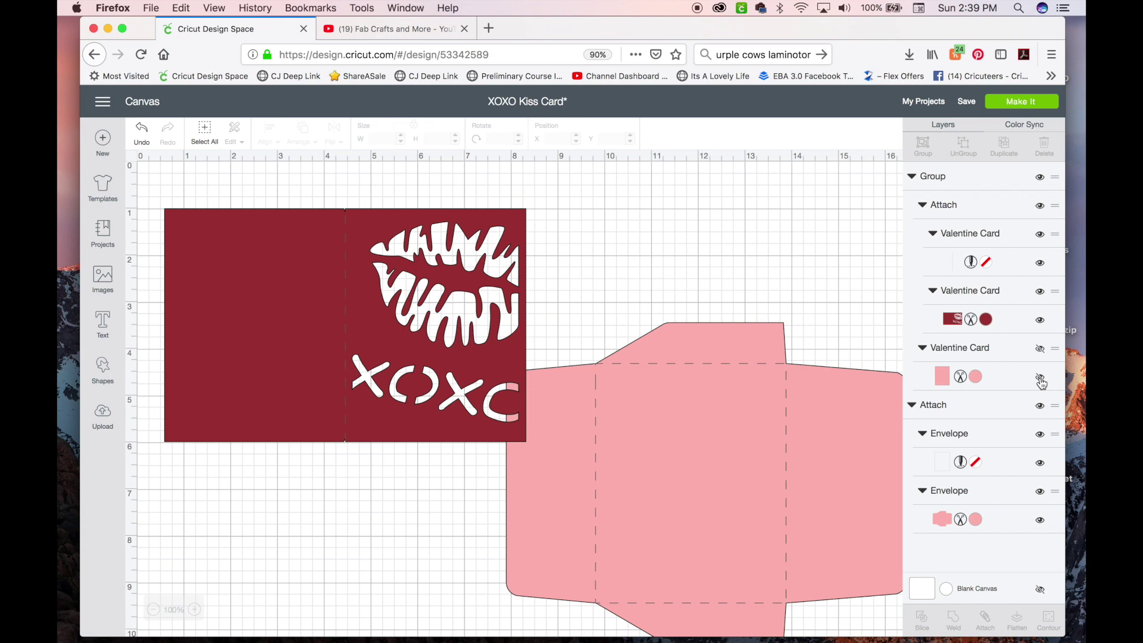
{"action": "left_click", "coordinate": [1040, 380]}
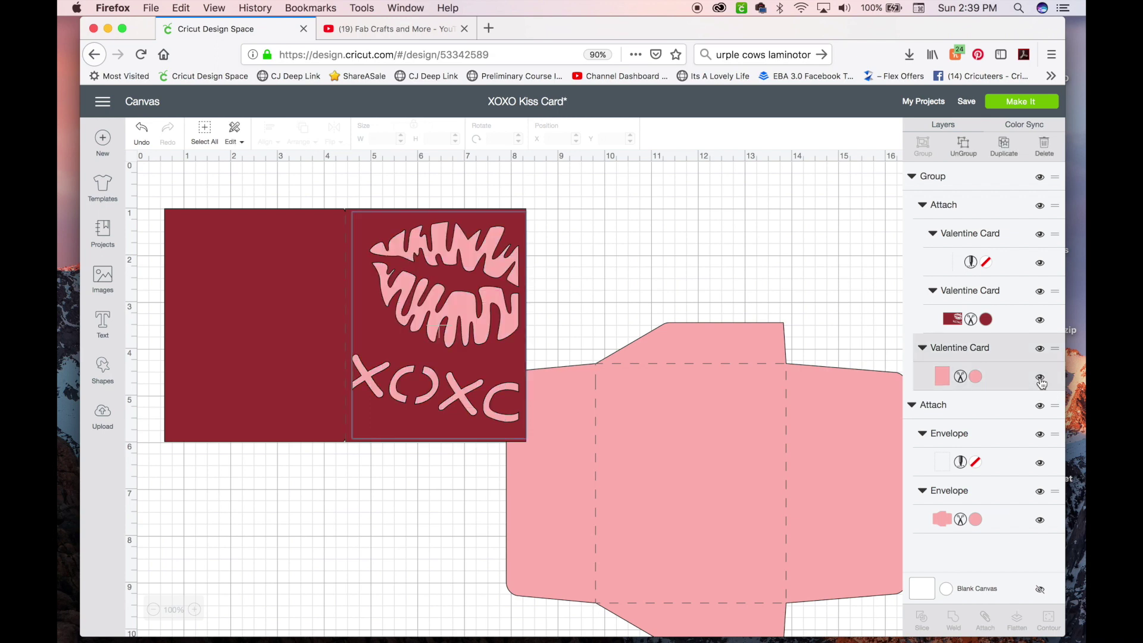
{"action": "left_click", "coordinate": [1018, 322]}
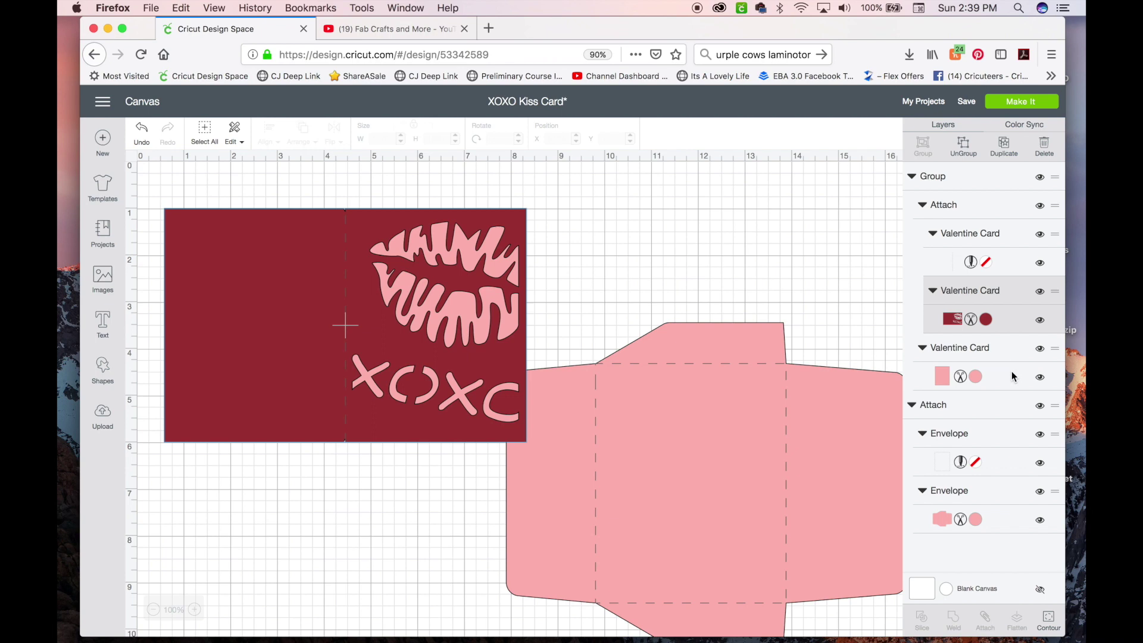
{"action": "left_click", "coordinate": [1041, 380]}
{"action": "left_click", "coordinate": [1041, 381]}
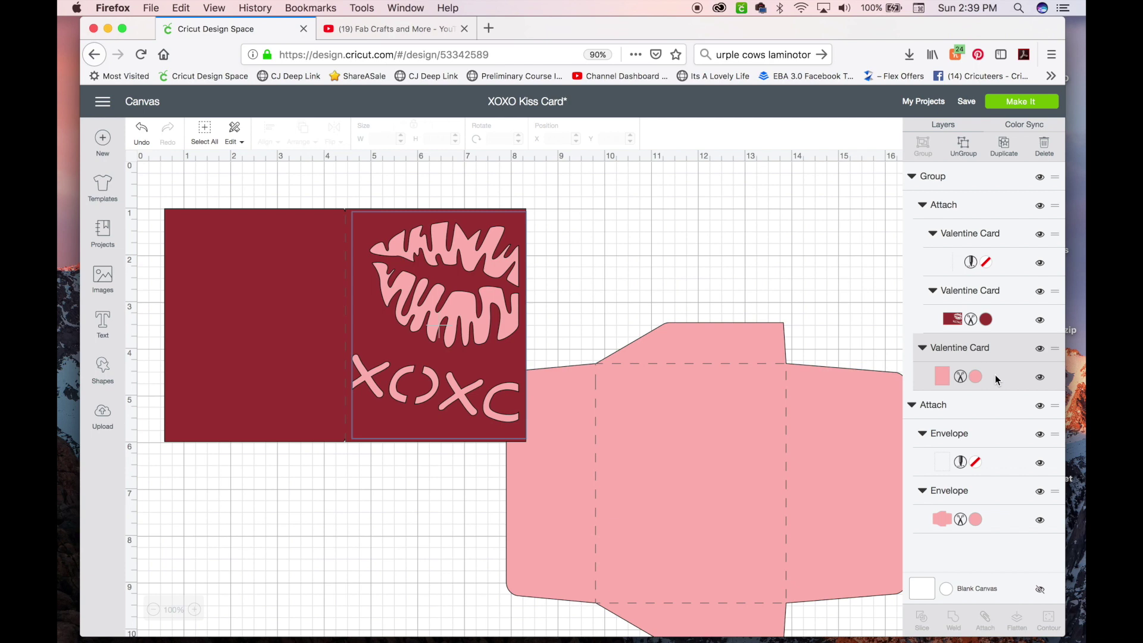
- Select the envelope and its score-line layer to examine how the envelope is built
{"action": "left_click", "coordinate": [713, 464]}
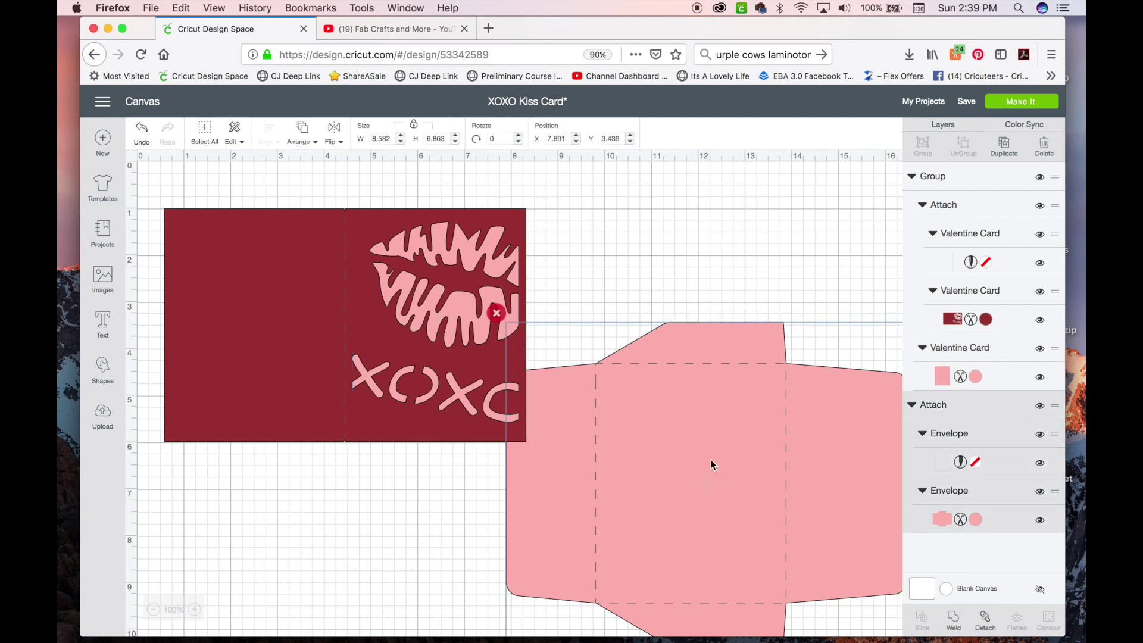
{"action": "left_click", "coordinate": [947, 462]}
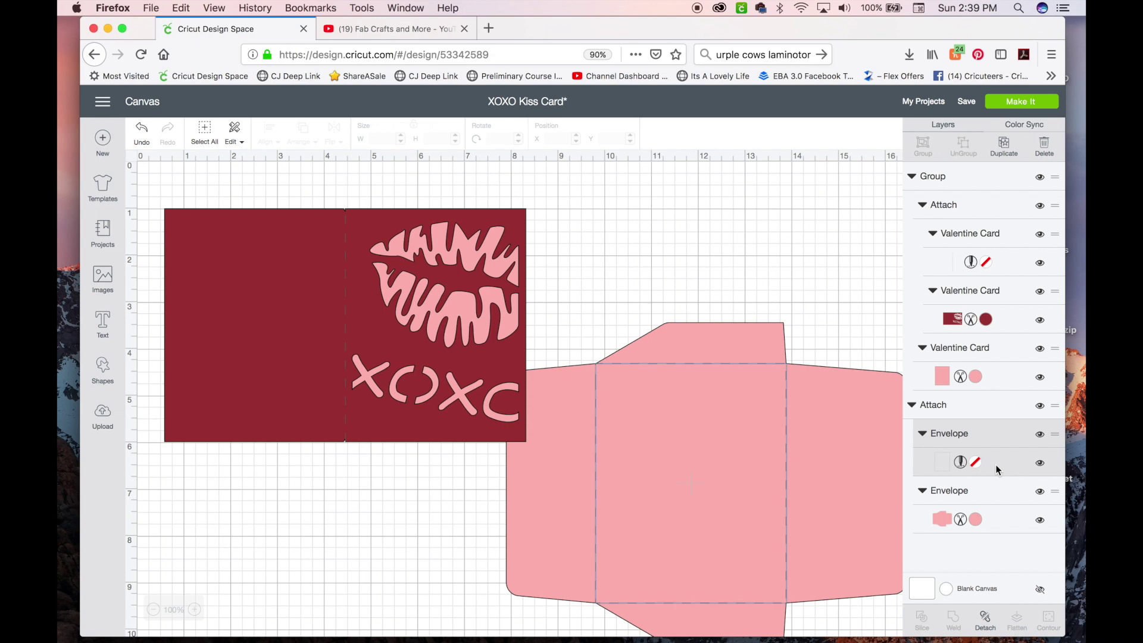
{"action": "left_click", "coordinate": [707, 417]}
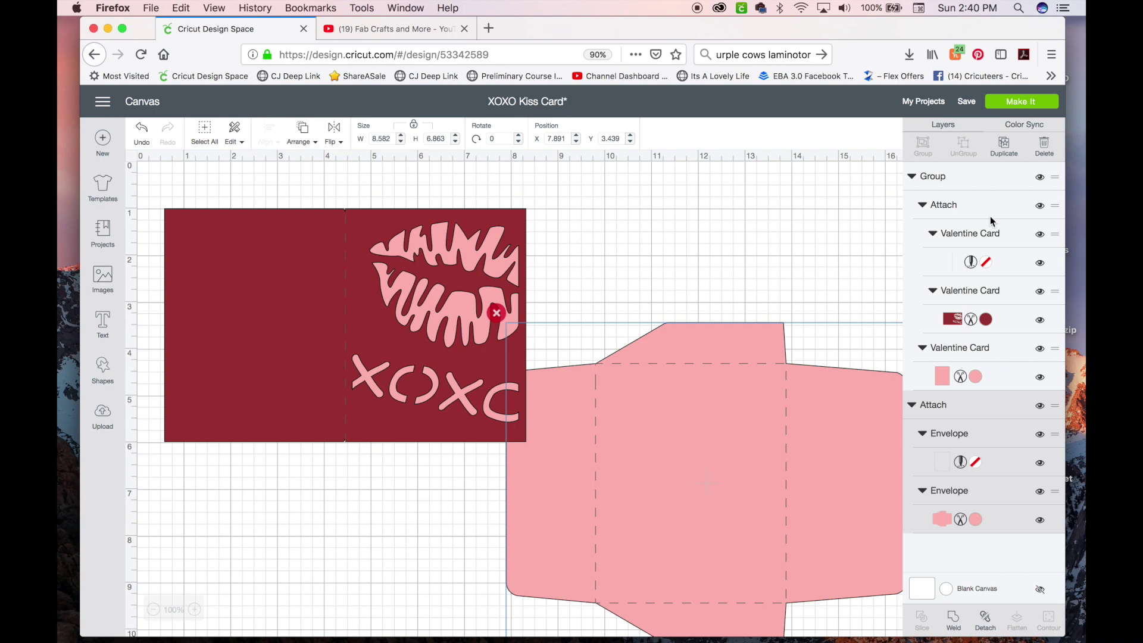
- Try Lavender on the red card layer and Honeysuckle on the pink liner layer, and undo both colour changes
{"action": "left_click", "coordinate": [986, 320]}
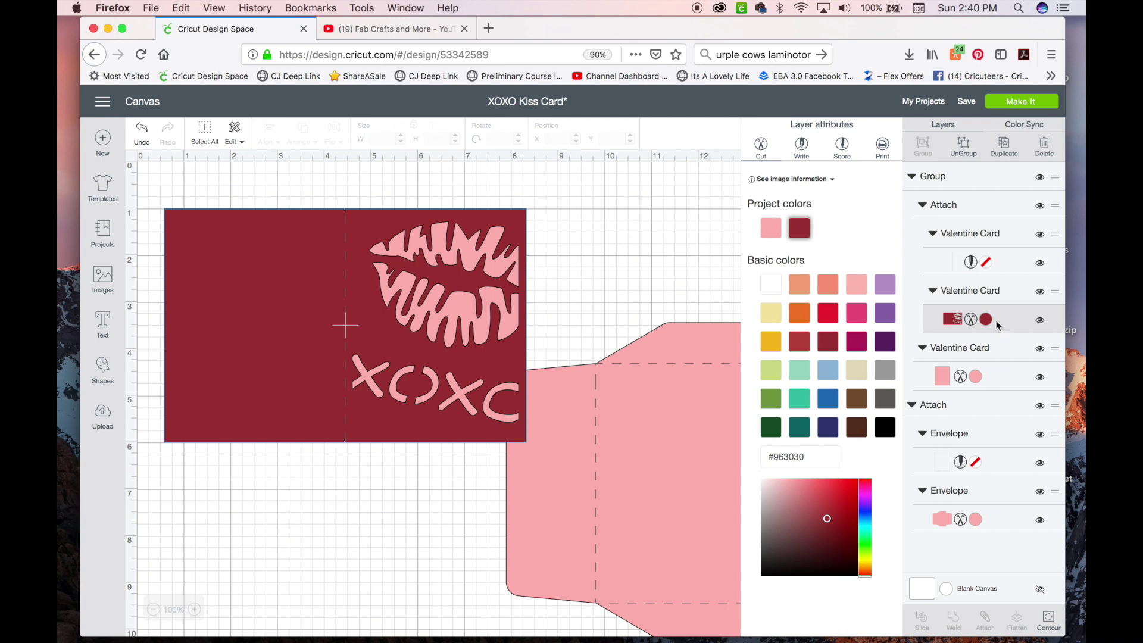
{"action": "left_click", "coordinate": [885, 287]}
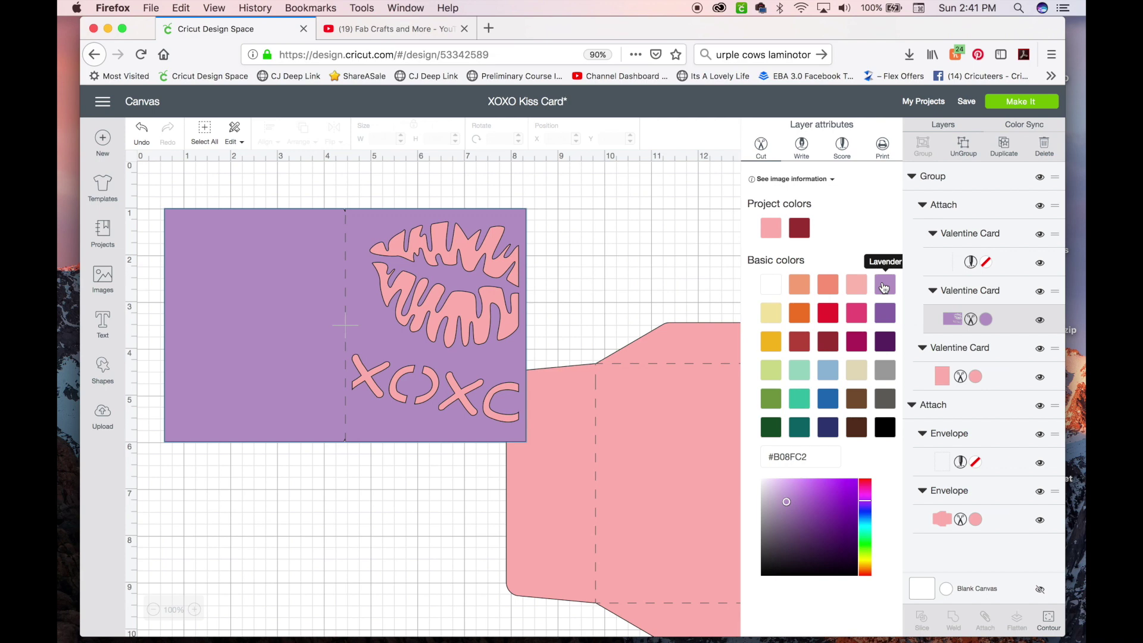
{"action": "left_click", "coordinate": [973, 375]}
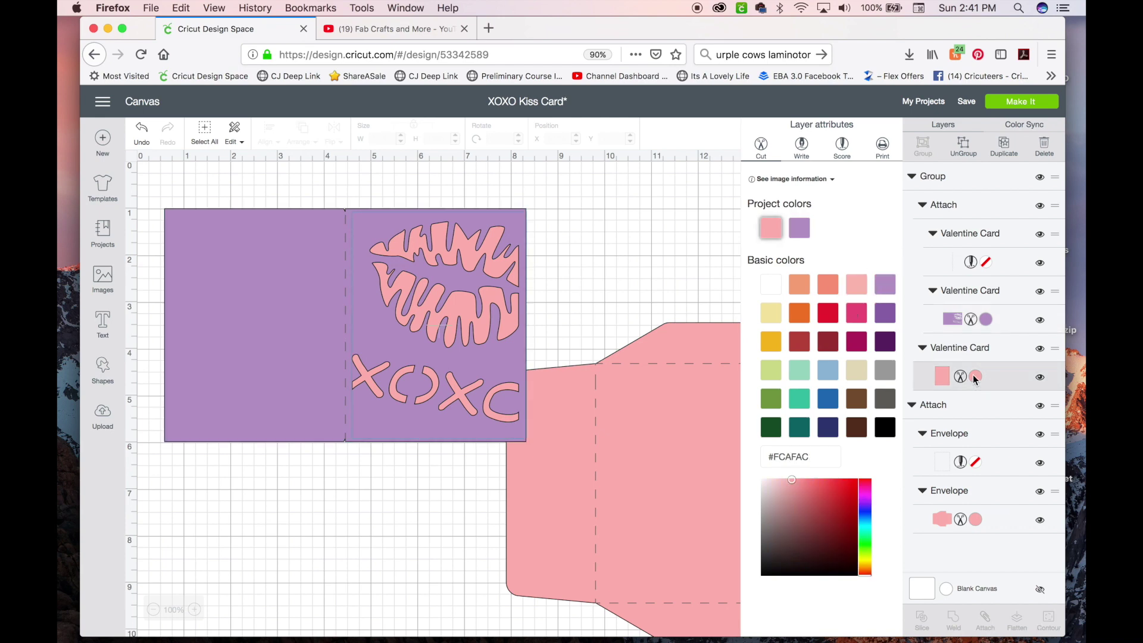
{"action": "left_click", "coordinate": [770, 314]}
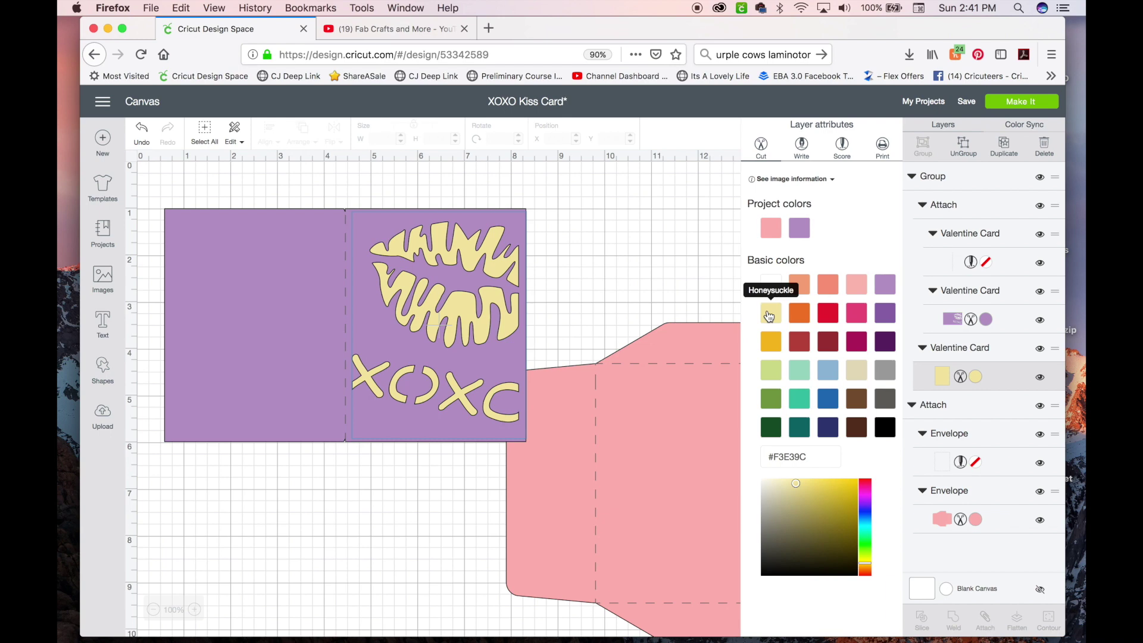
{"action": "key", "text": "super+z"}
{"action": "key", "text": "super+z"}
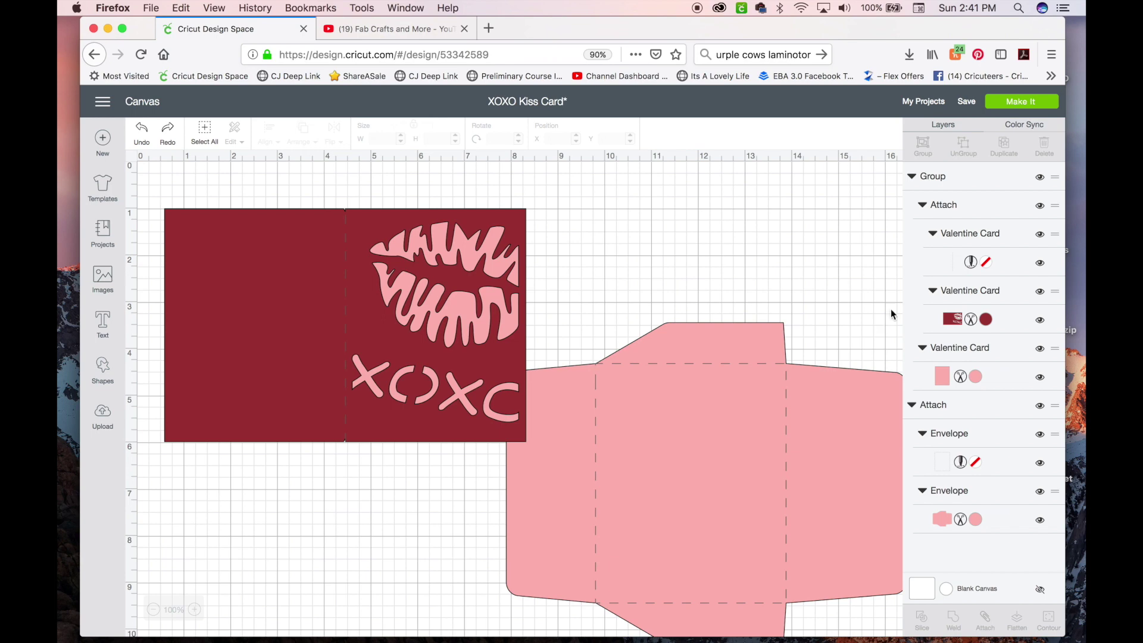
- Start making the project and compare the layouts of the red card mat and the pink envelope and liner mat
{"action": "left_click", "coordinate": [1021, 101]}
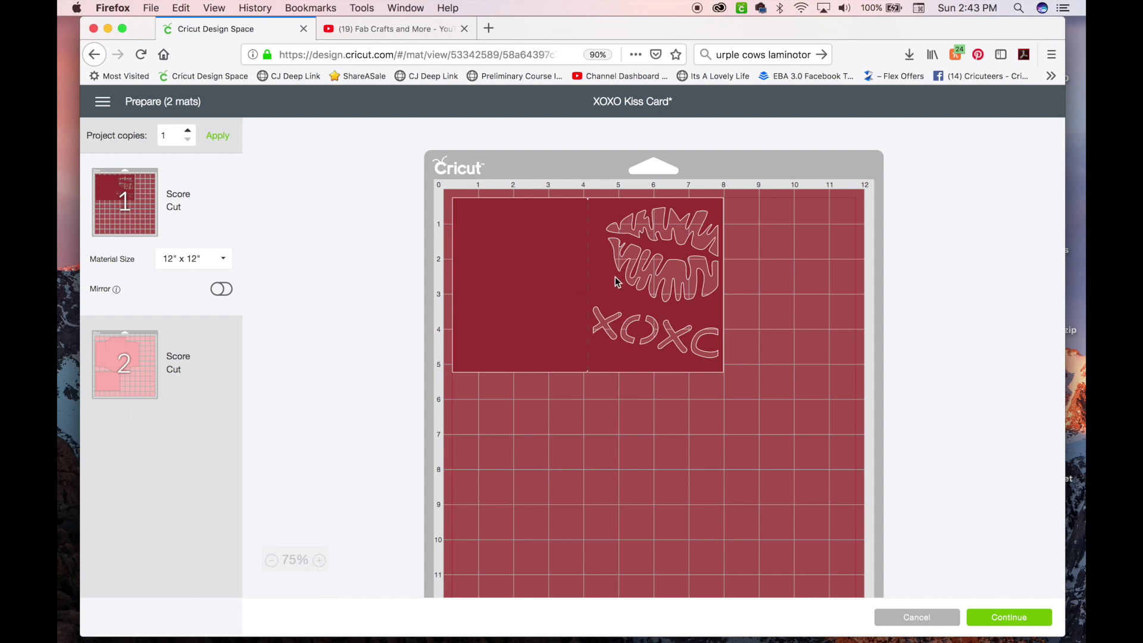
{"action": "left_click", "coordinate": [136, 351]}
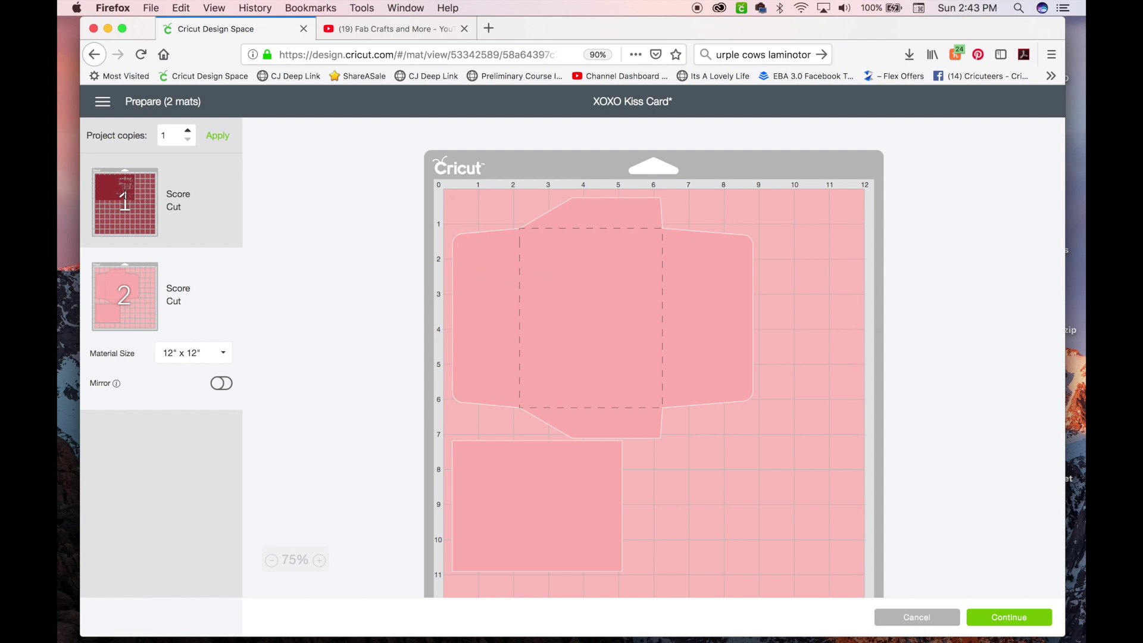
{"action": "left_click", "coordinate": [106, 191]}
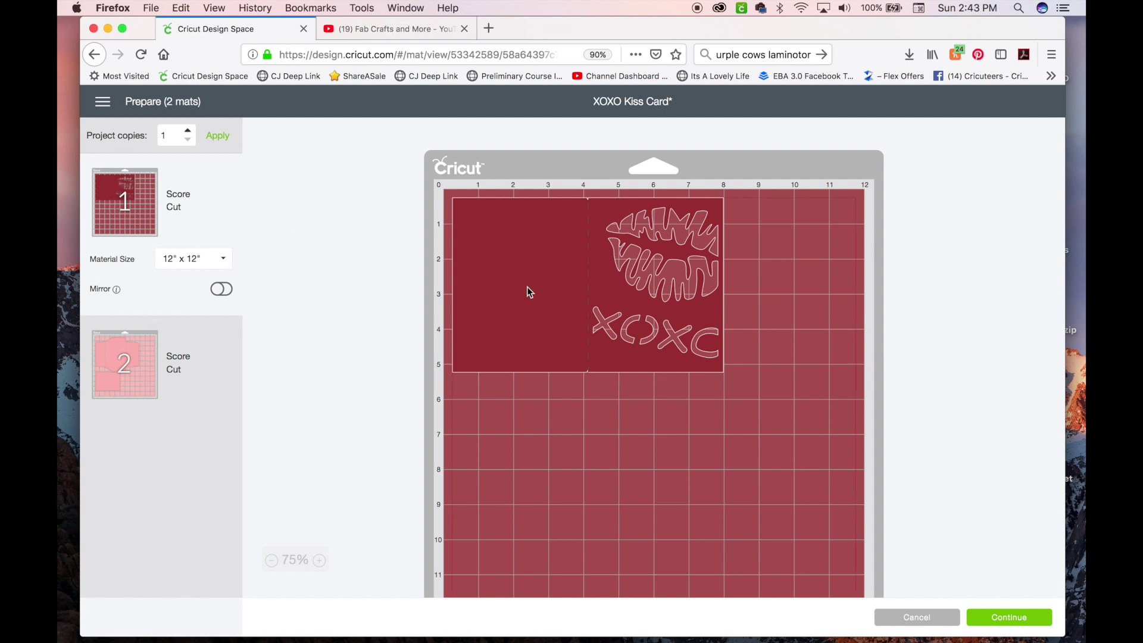
{"action": "left_click", "coordinate": [115, 364]}
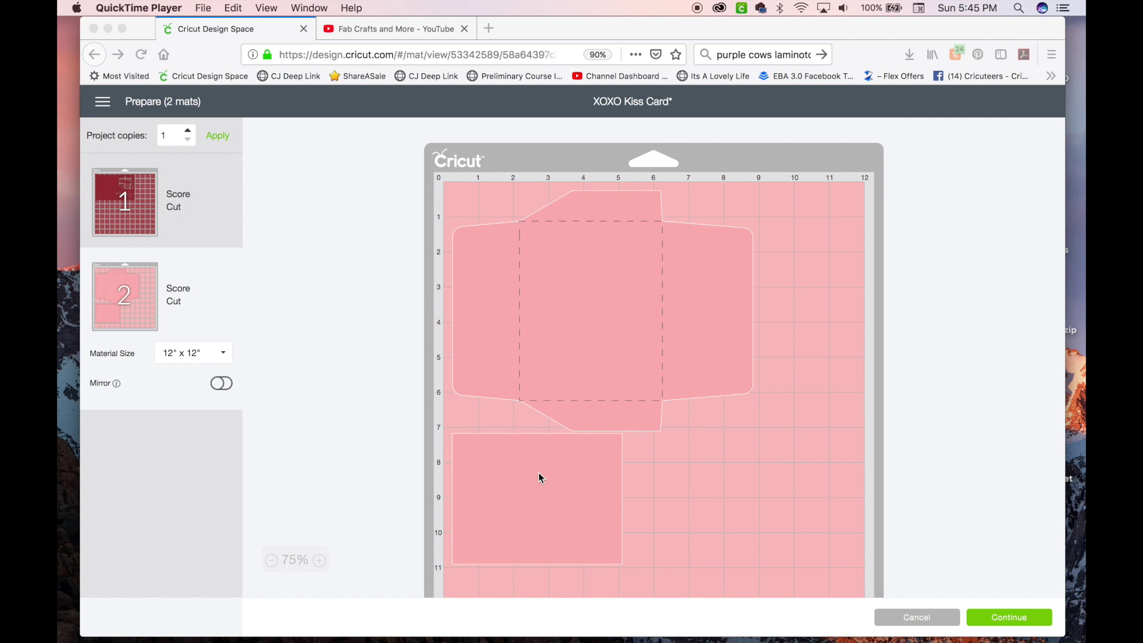
{"action": "left_click", "coordinate": [108, 187]}
{"action": "left_click", "coordinate": [108, 187]}
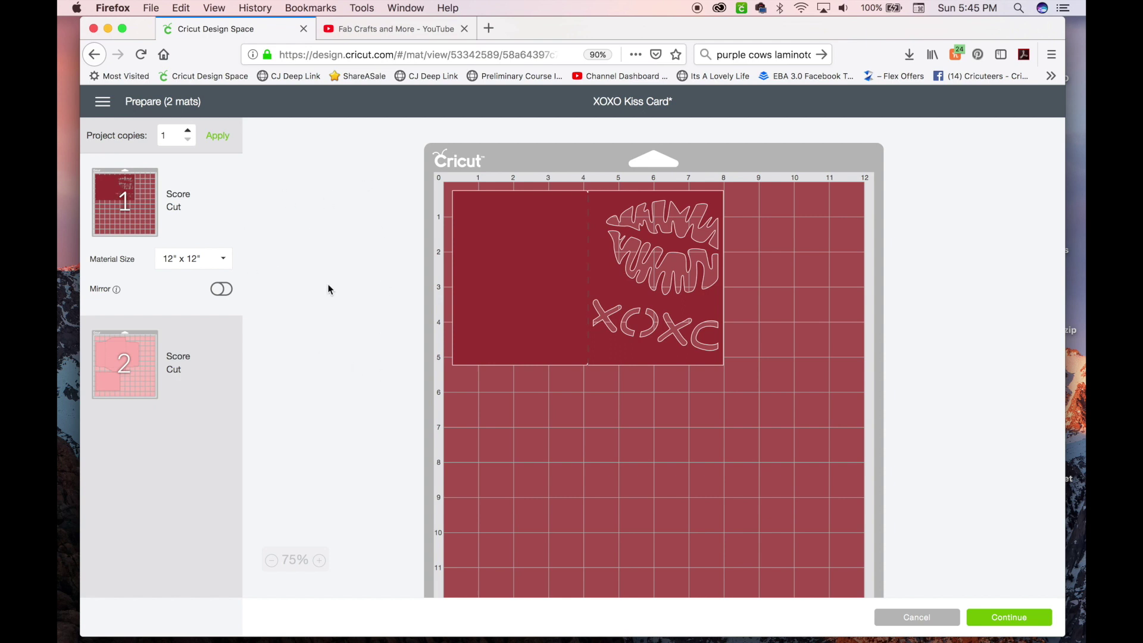
{"action": "left_click", "coordinate": [126, 355]}
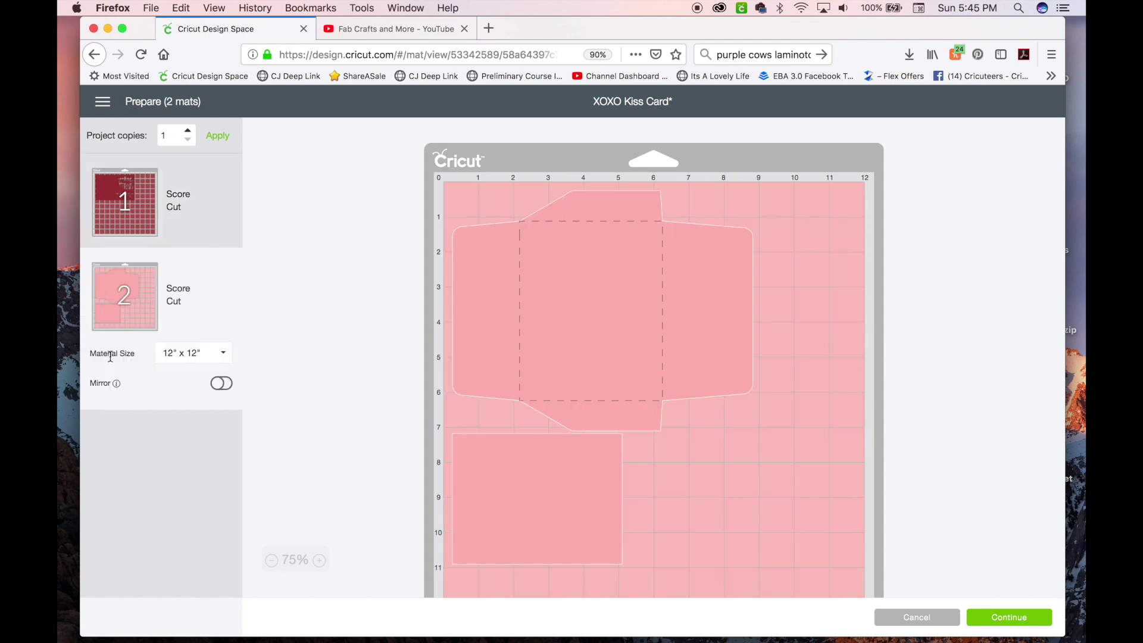
- Compare the red card mat with the pink envelope and liner mat again
{"action": "left_click", "coordinate": [115, 201]}
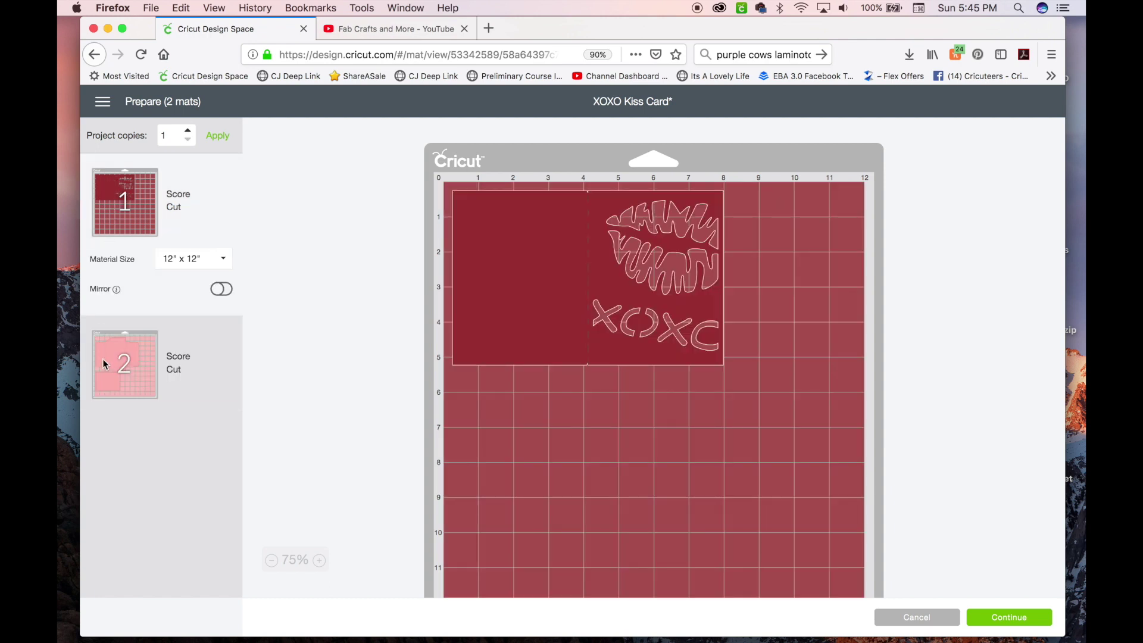
{"action": "left_click", "coordinate": [104, 362]}
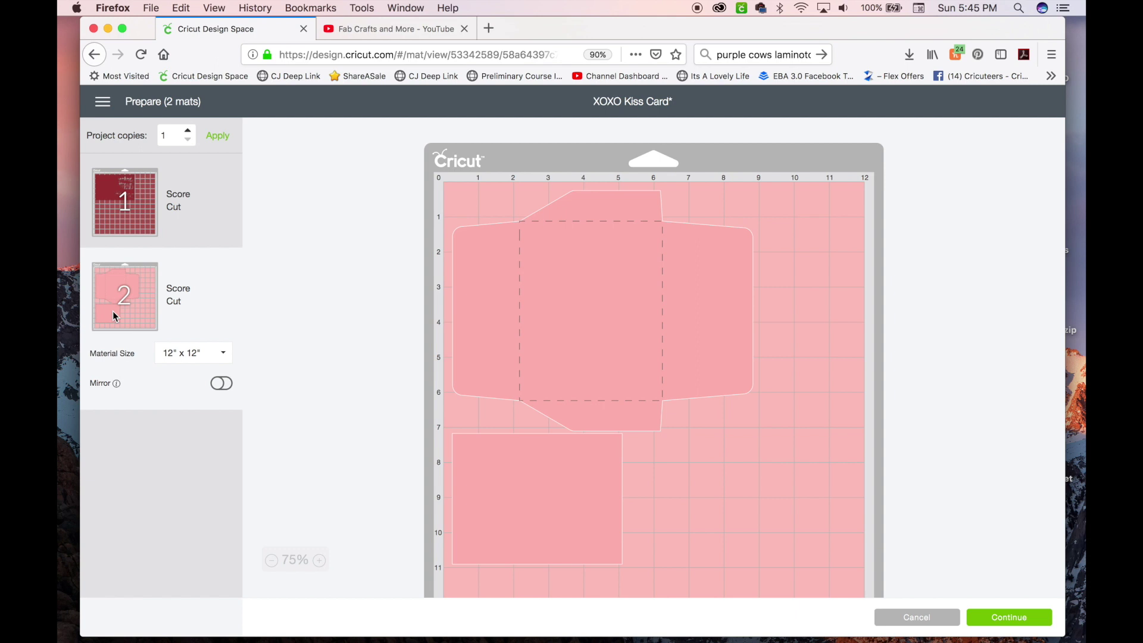
{"action": "left_click", "coordinate": [112, 197]}
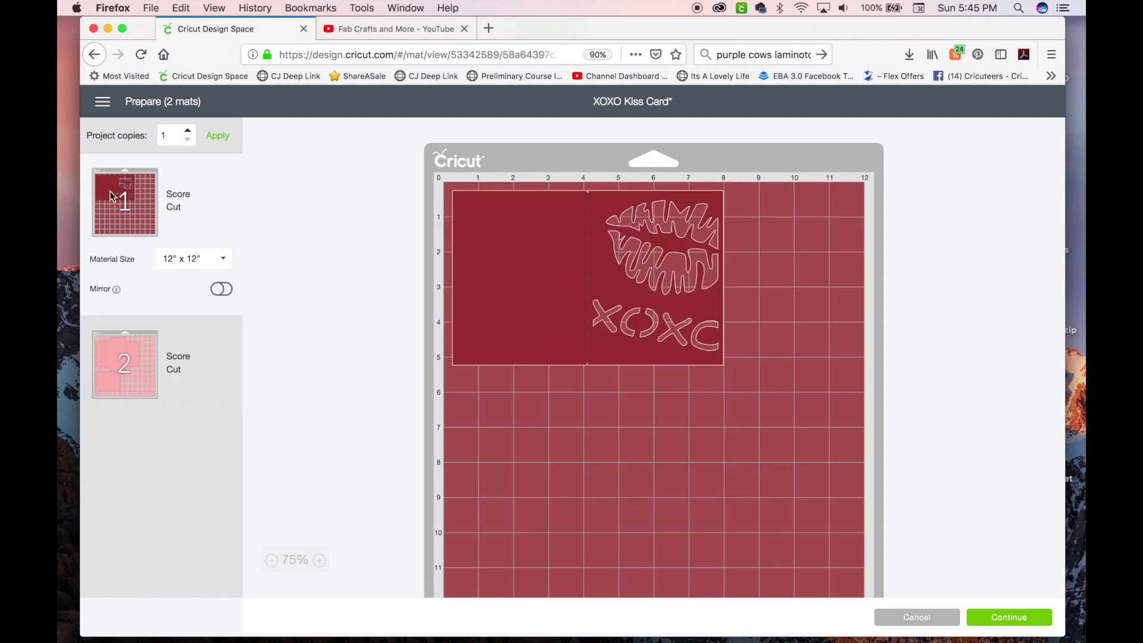
{"action": "left_click", "coordinate": [117, 357]}
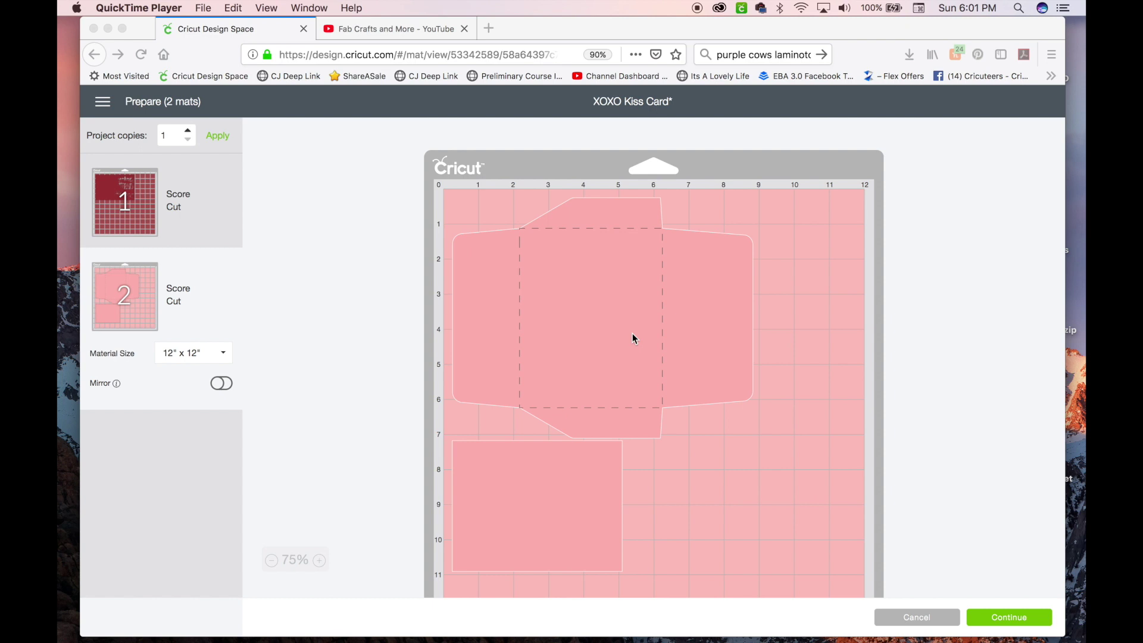
- Move the pink liner rectangle from mat 2 to a new mat with the current pink material color #FCAFAC
{"action": "left_click", "coordinate": [523, 502]}
{"action": "left_click", "coordinate": [523, 502]}
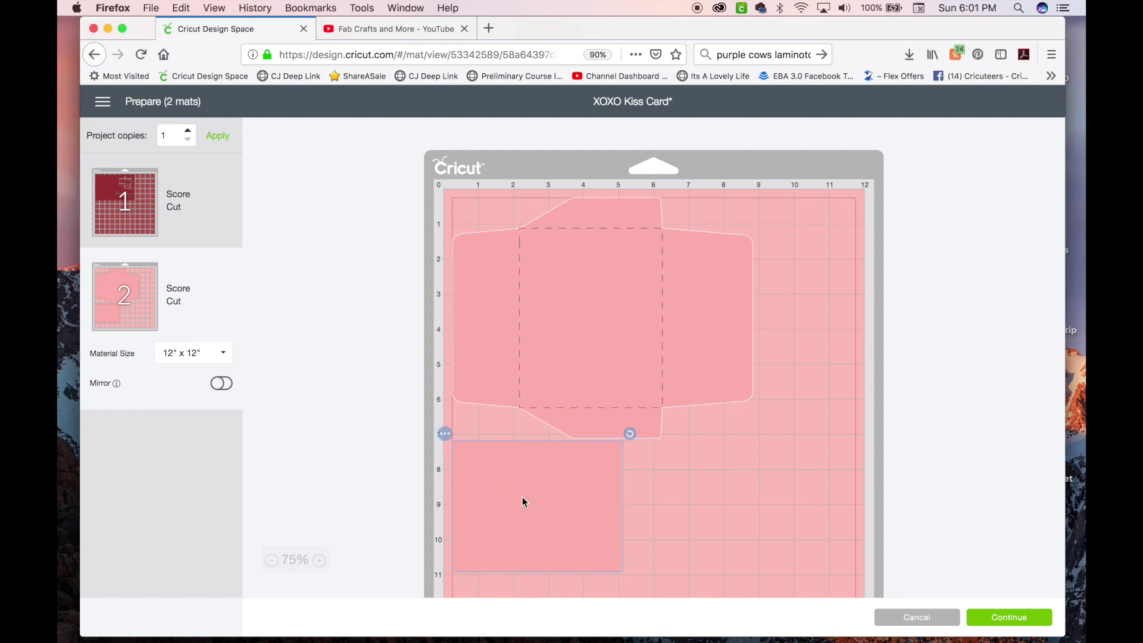
{"action": "left_click", "coordinate": [445, 434]}
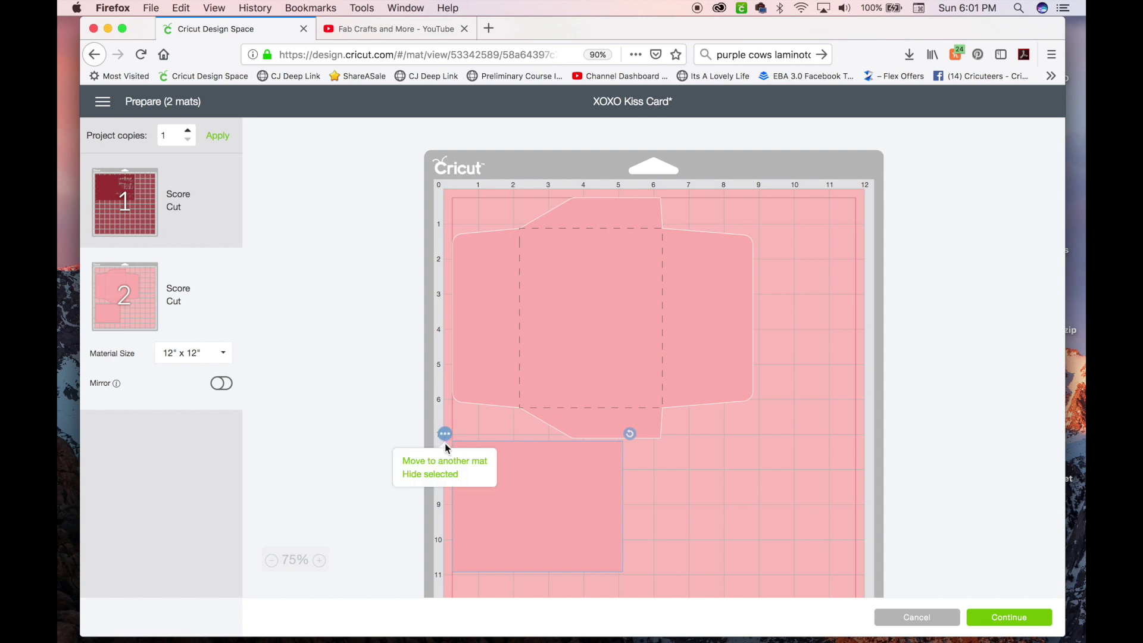
{"action": "left_click", "coordinate": [449, 465]}
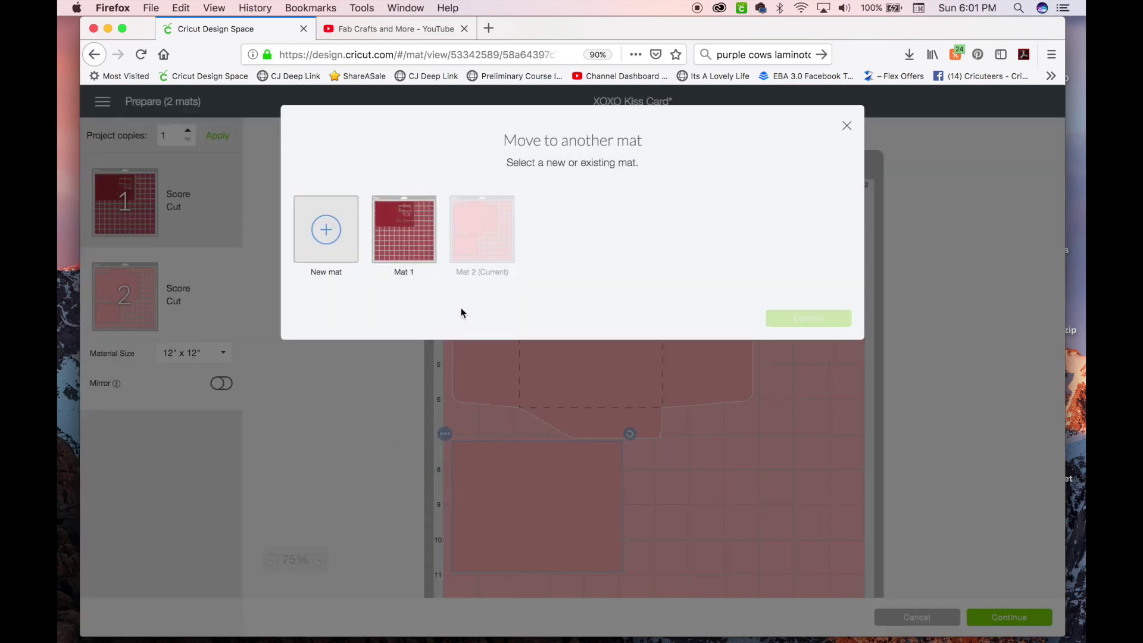
{"action": "left_click", "coordinate": [321, 235]}
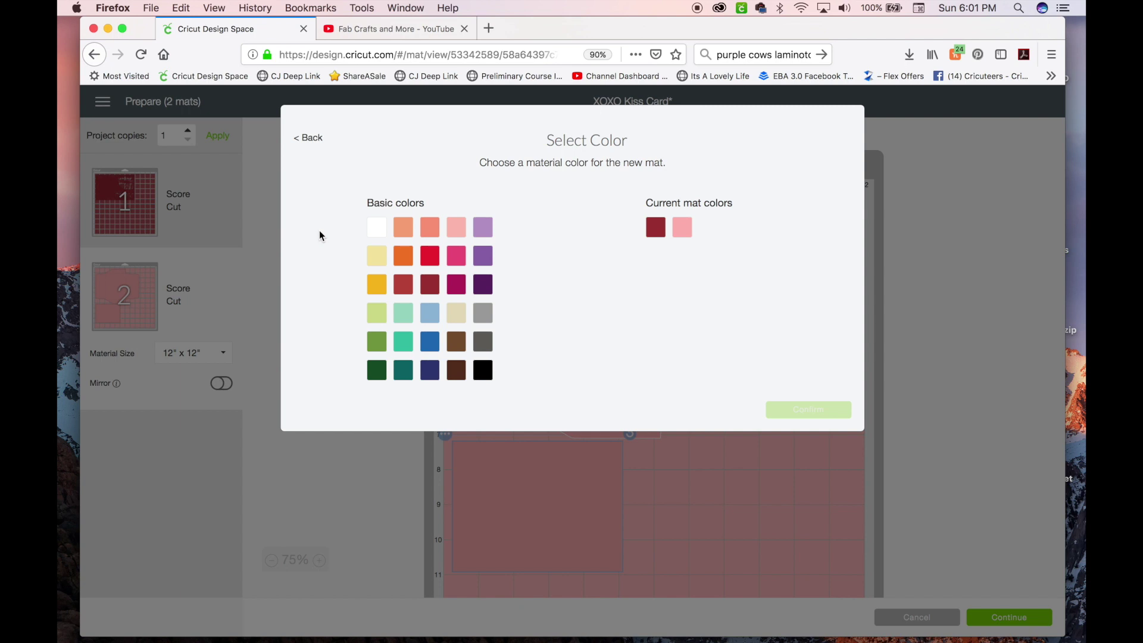
{"action": "left_click", "coordinate": [683, 227]}
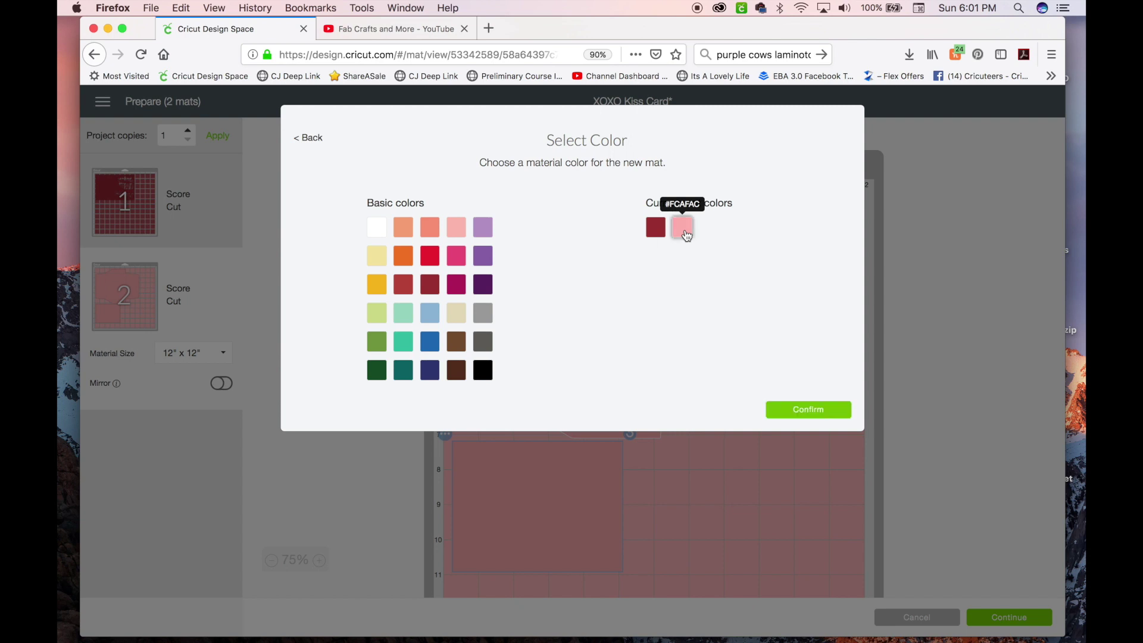
{"action": "left_click", "coordinate": [814, 412]}
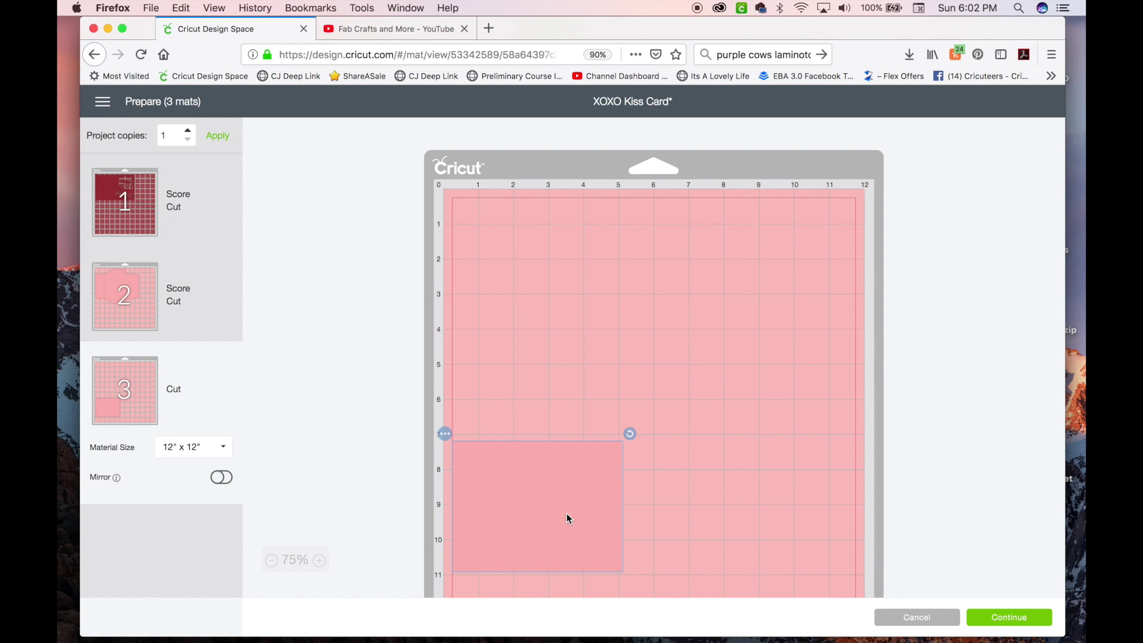
- Place the liner in the upper-left corner of mat 3 and set that mat's material size to 8.5" x 11" (Letter)
{"action": "left_click_drag", "start_coordinate": [567, 517], "coordinate": [454, 320]}
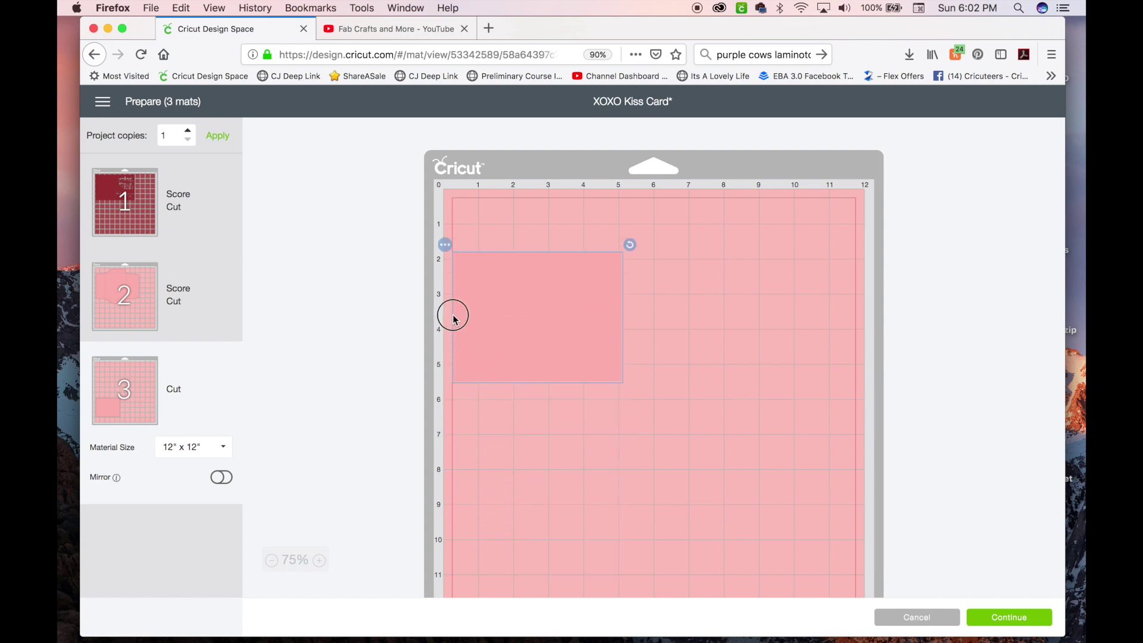
{"action": "left_click_drag", "start_coordinate": [520, 286], "coordinate": [496, 233]}
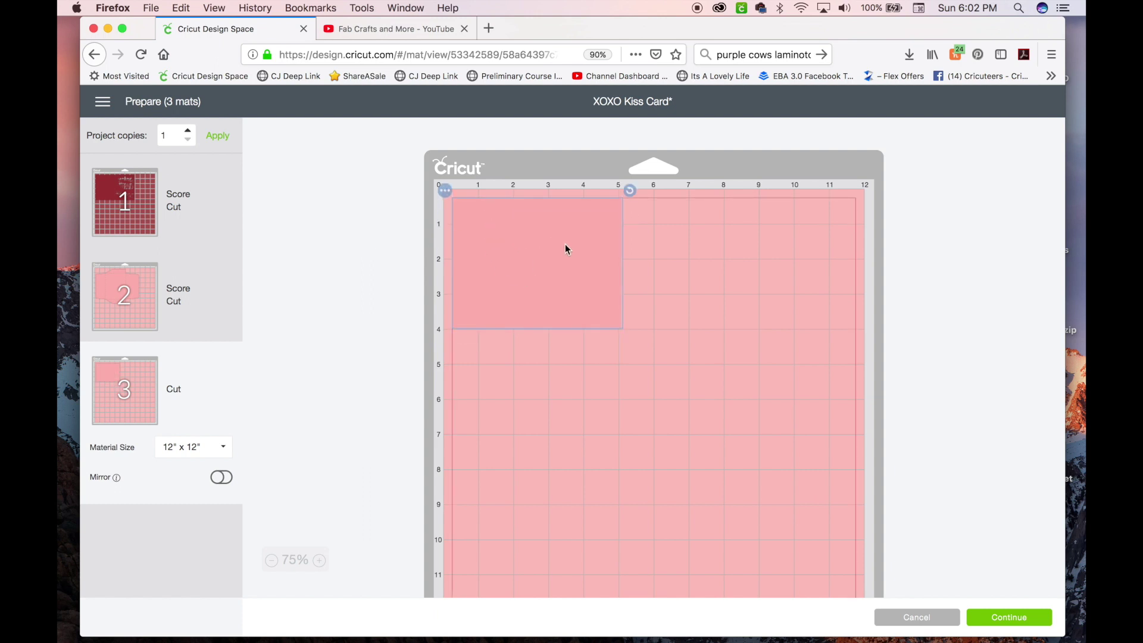
{"action": "left_click", "coordinate": [194, 452]}
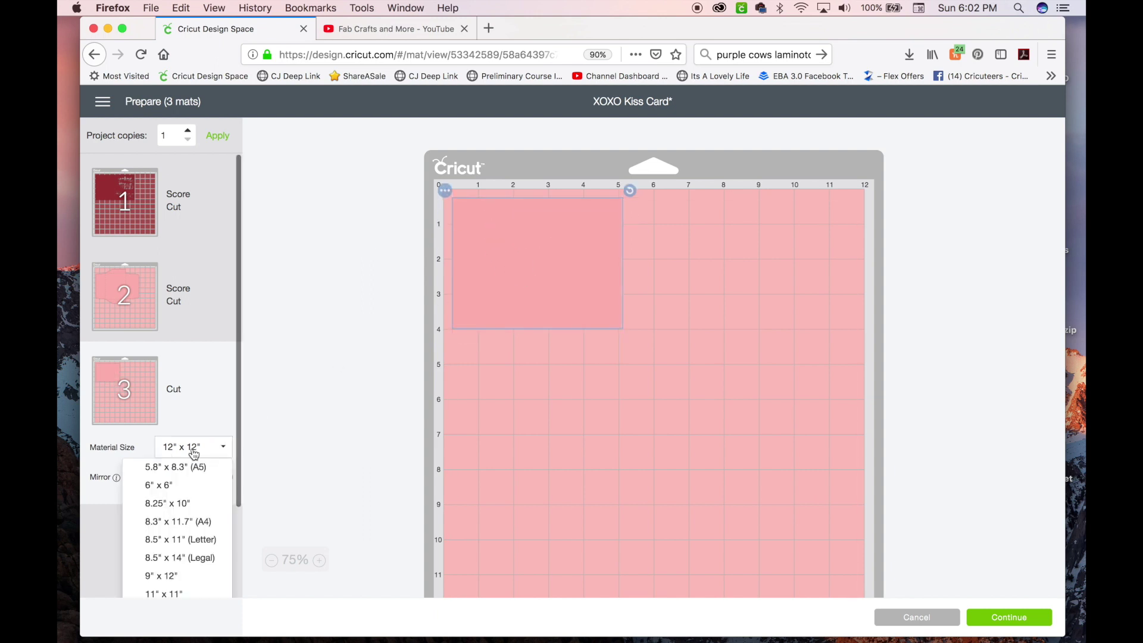
{"action": "scroll", "coordinate": [196, 467], "scroll_direction": "down", "scroll_amount": 2}
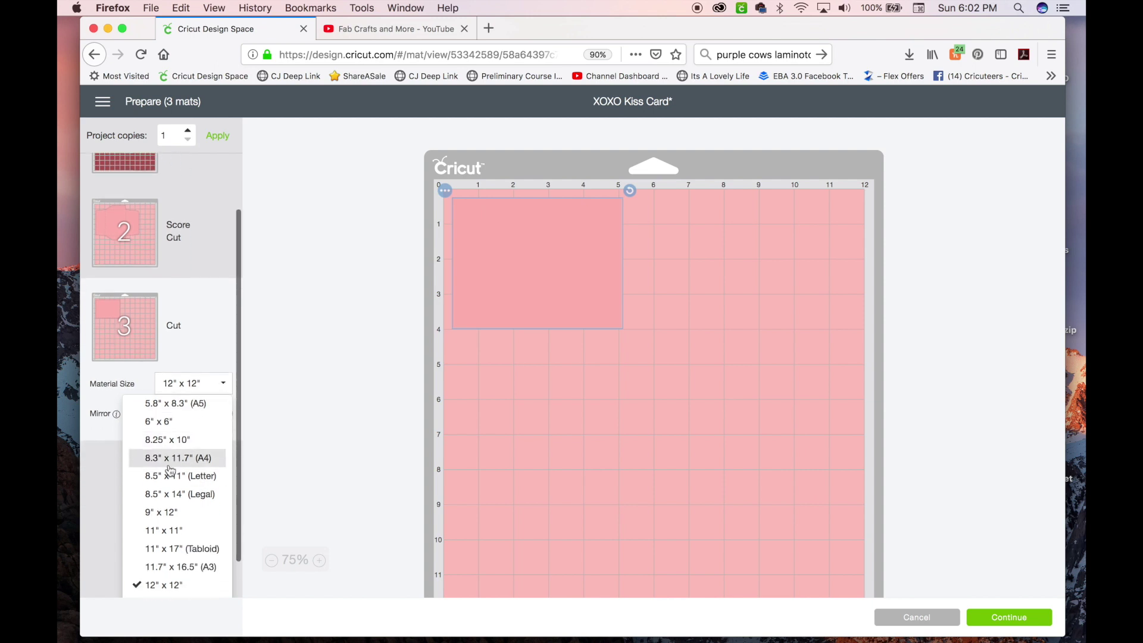
{"action": "left_click", "coordinate": [169, 476]}
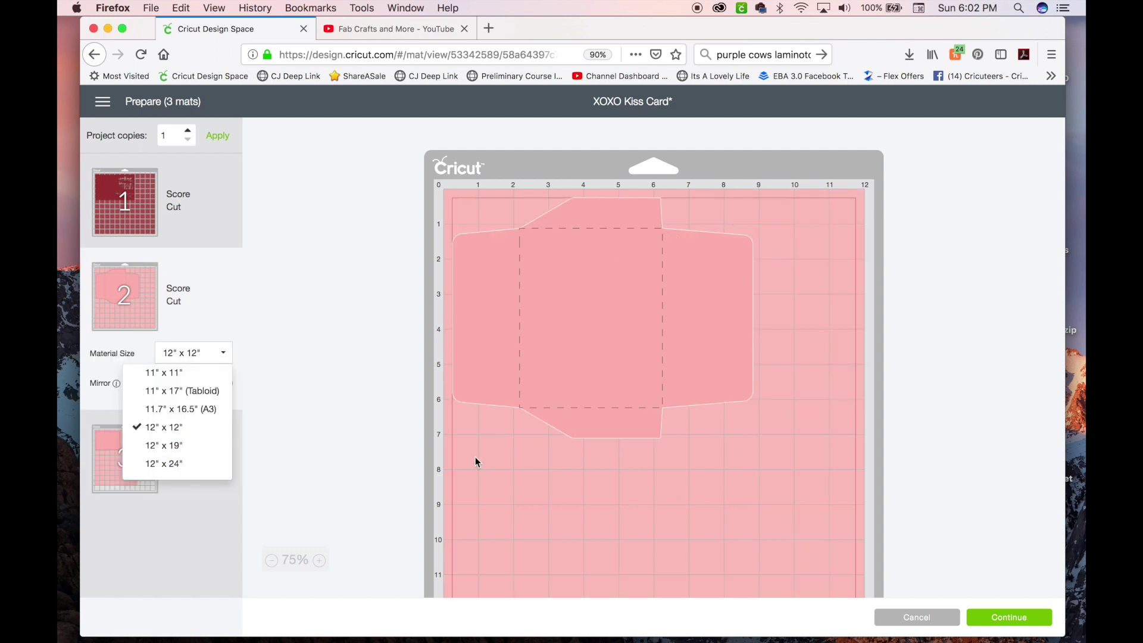
{"action": "left_click", "coordinate": [475, 458]}
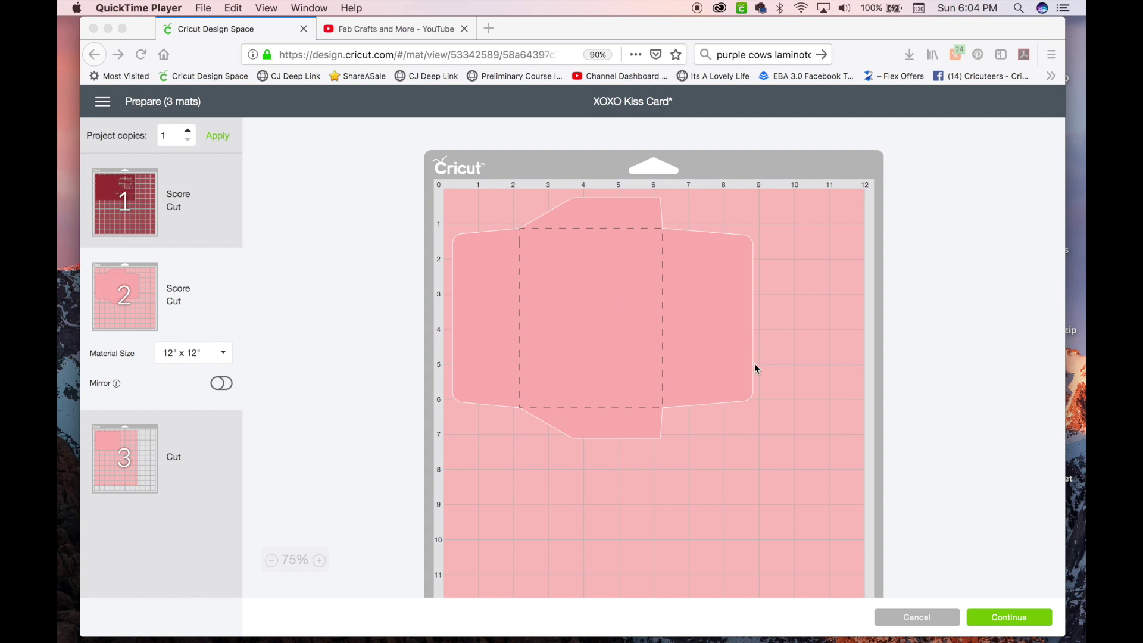
- Proceed to making the three mats with Light Cardstock – 60 lb as the material and switch to the red card mat
{"action": "left_click", "coordinate": [1017, 621]}
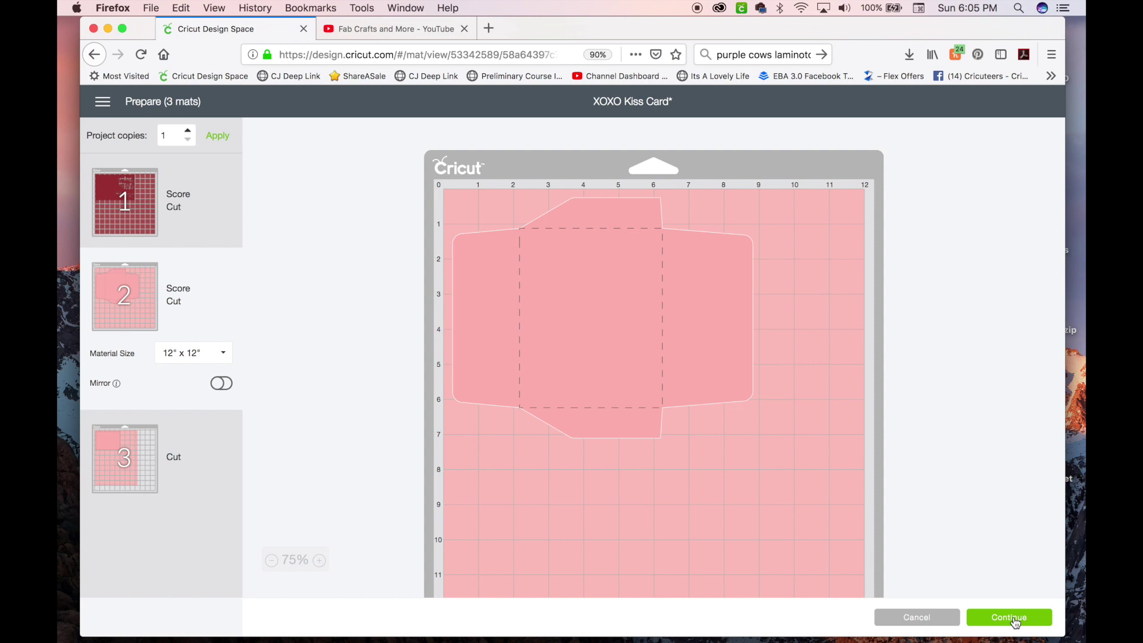
{"action": "left_click", "coordinate": [1012, 618]}
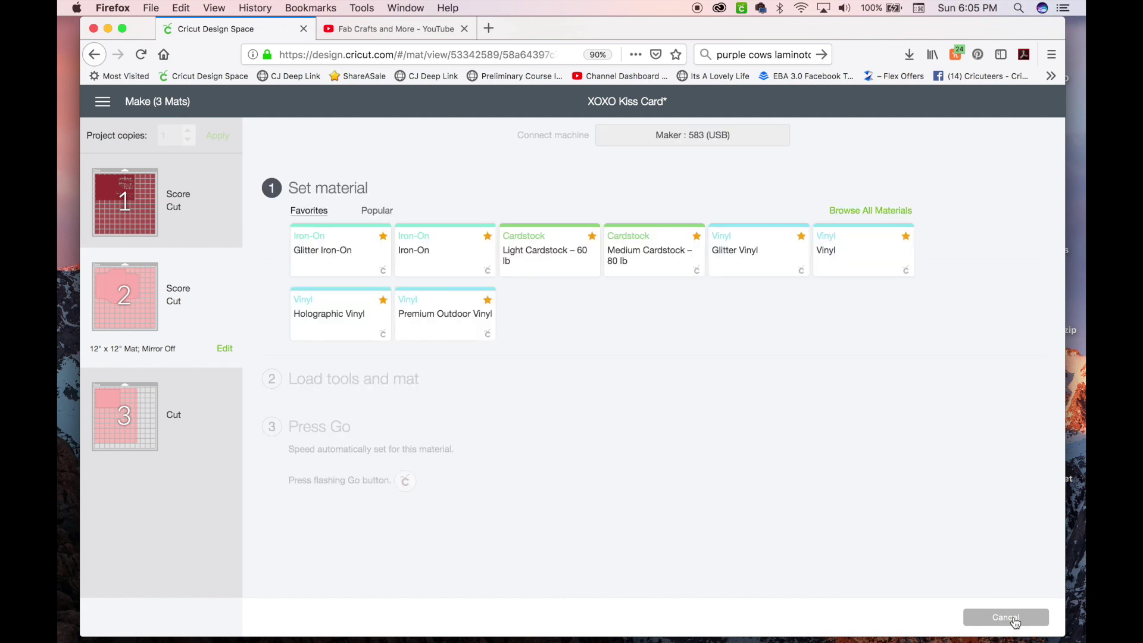
{"action": "left_click", "coordinate": [541, 257]}
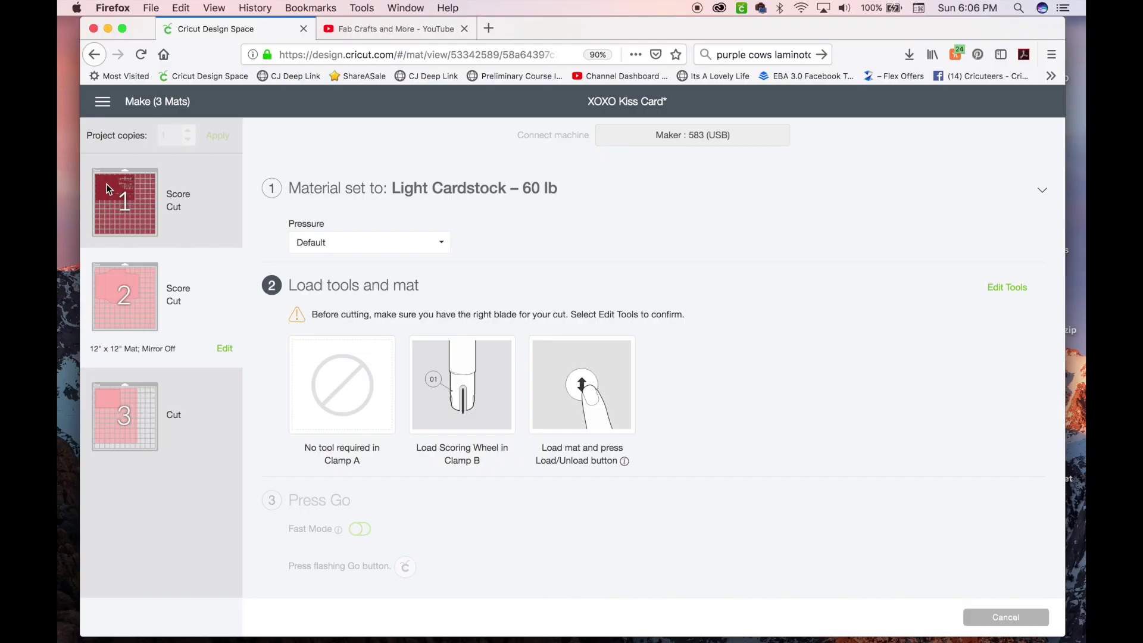
{"action": "left_click", "coordinate": [109, 189]}
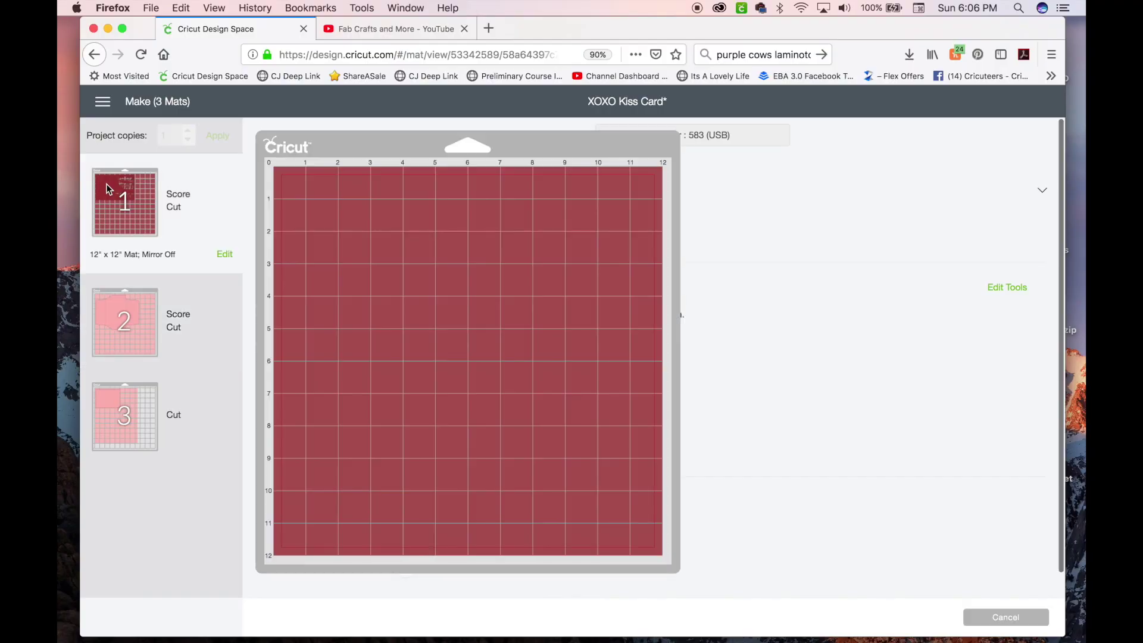